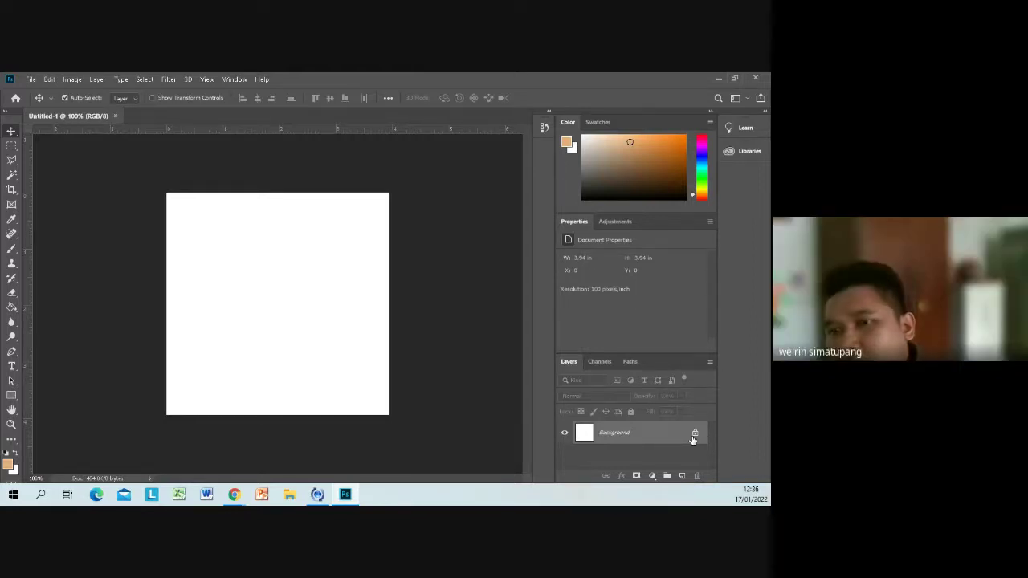
Unlock the Background so it becomes a regular editable layer.
left_click(694, 436)
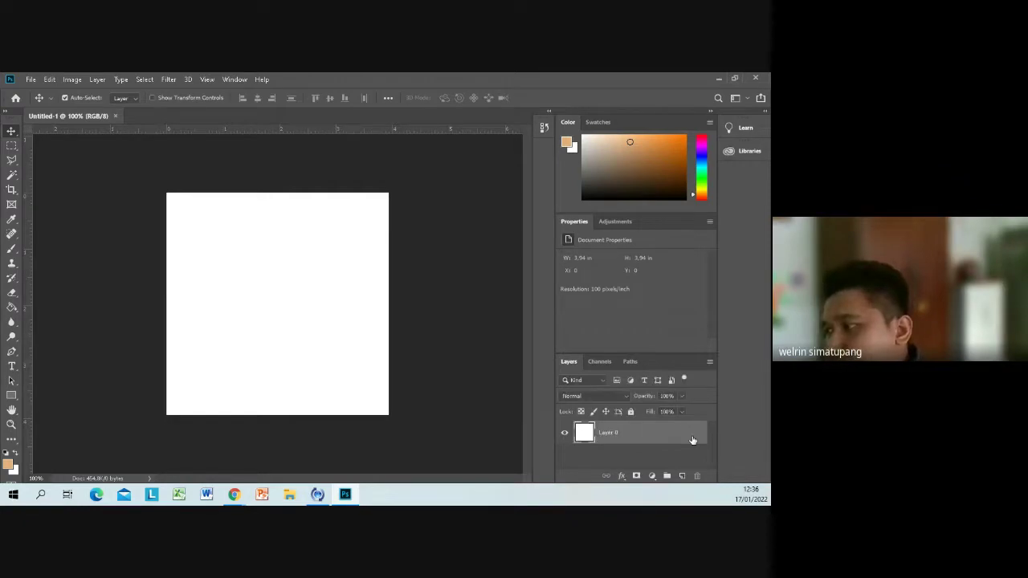
key("h")
left_click(693, 440)
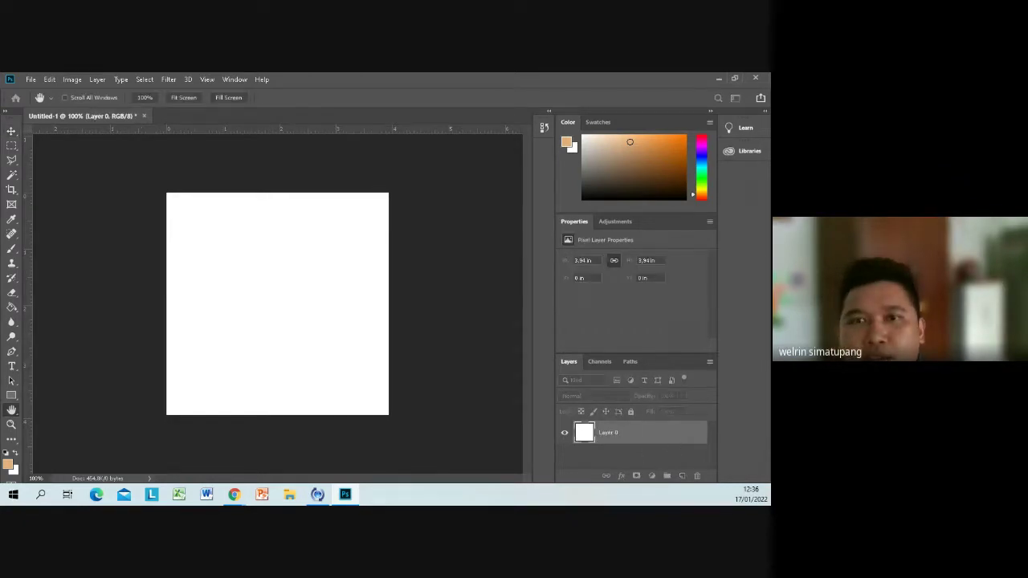
key("v")
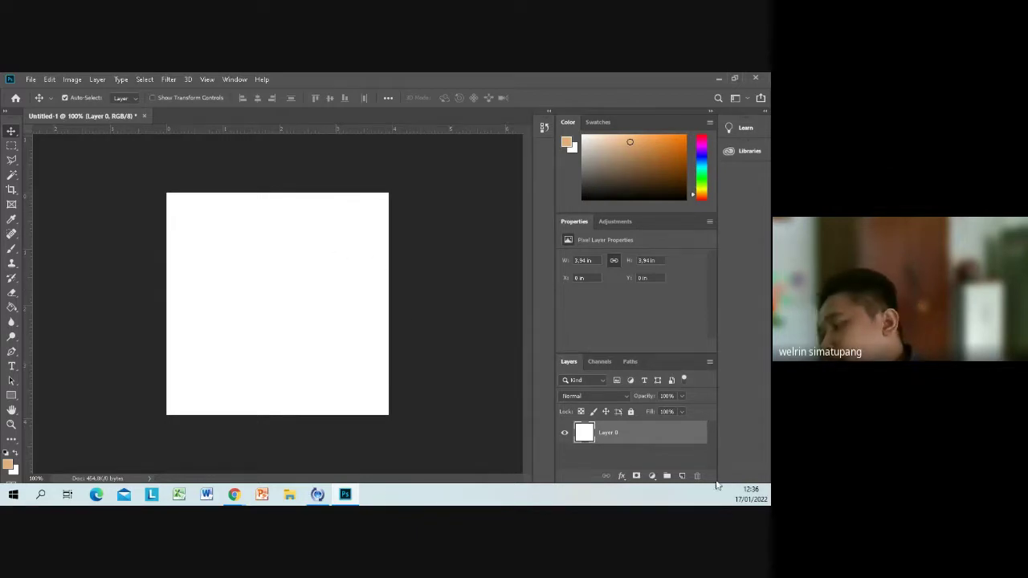
Add a new empty layer above the white layer and name it POLA 1.
left_click(679, 477)
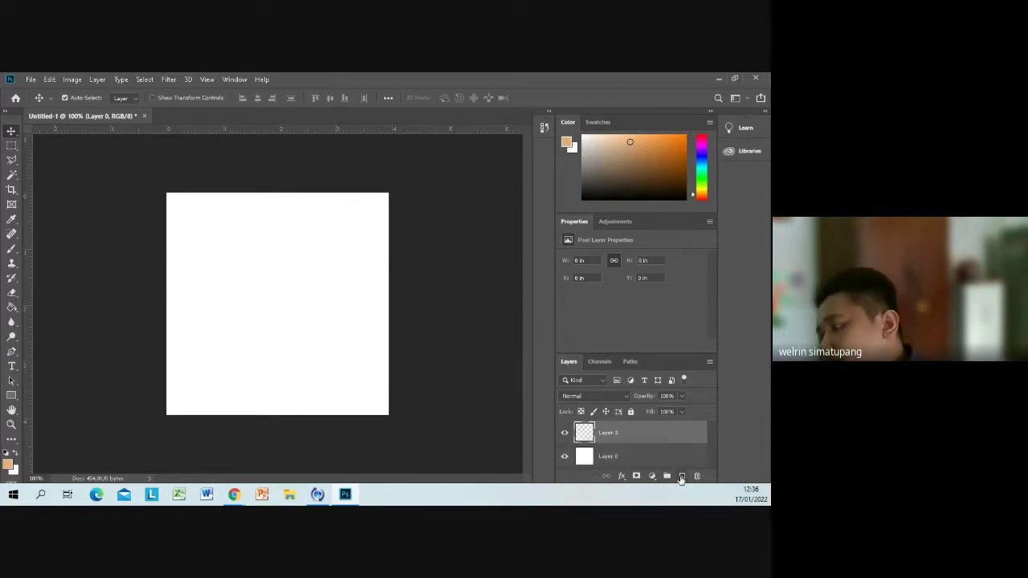
double_click(609, 434)
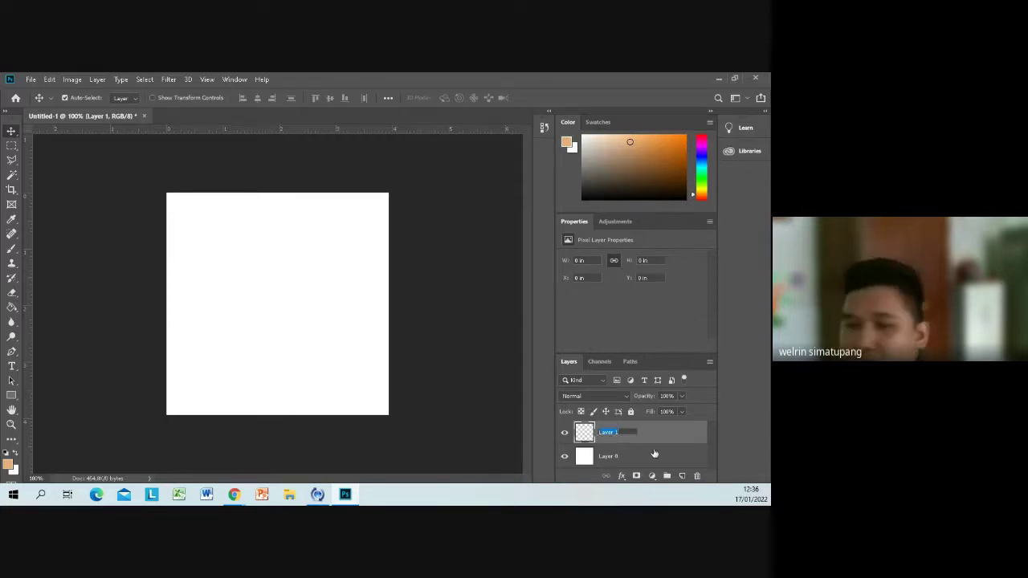
type("P")
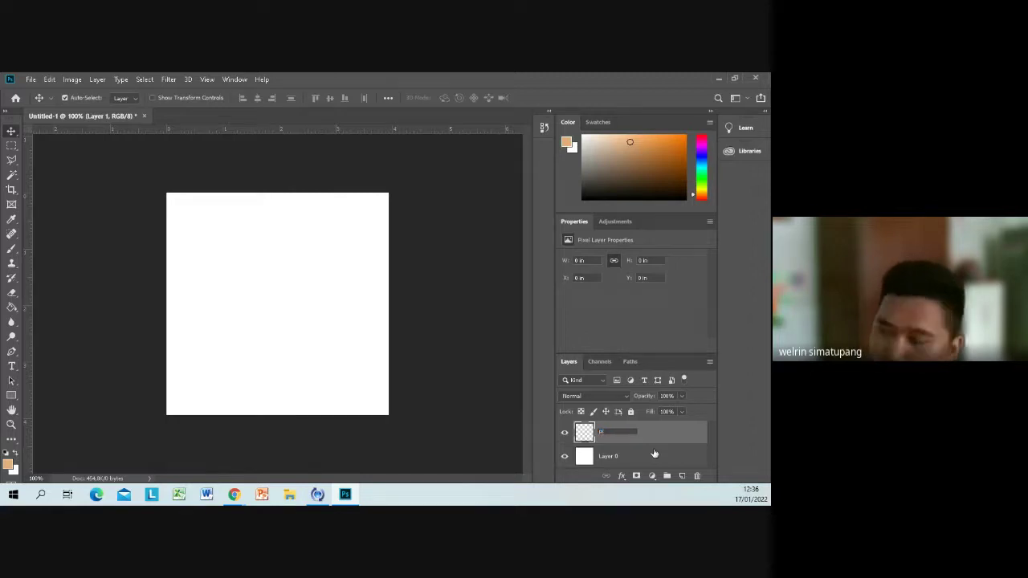
type("OLA 1")
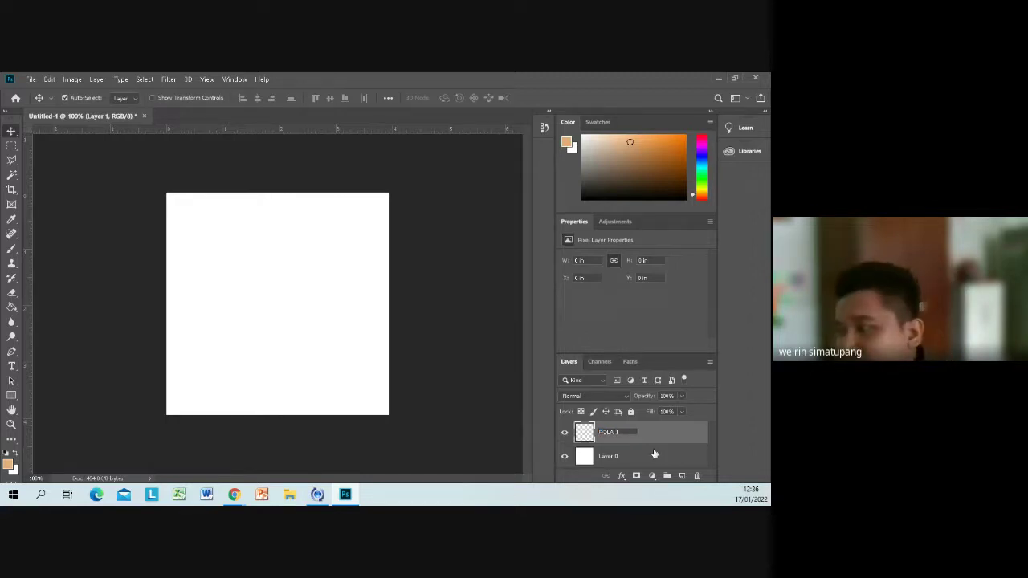
left_click(661, 458)
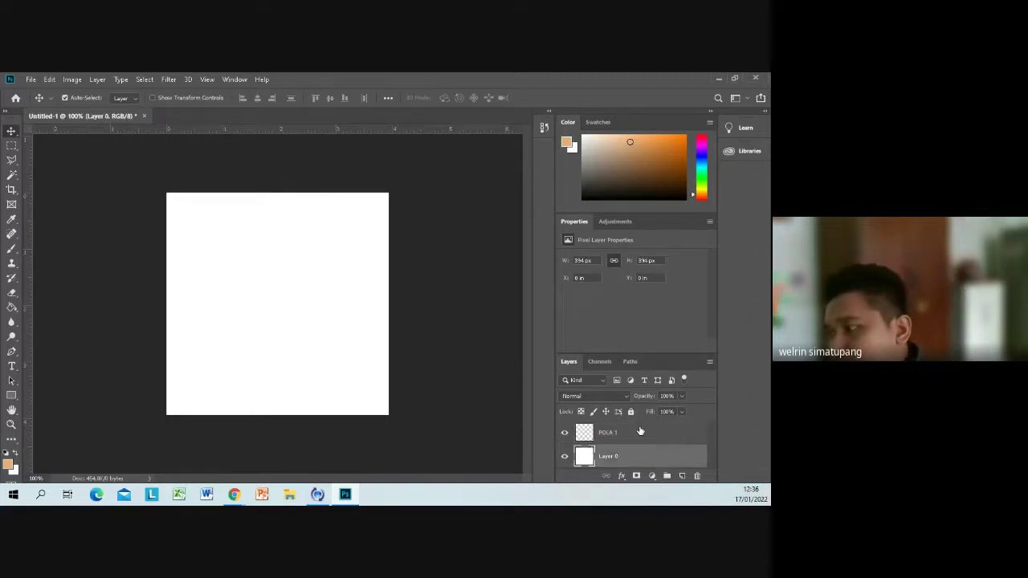
Add another empty layer above POLA 1 and name it POLA 2.
left_click(640, 432)
left_click(682, 475)
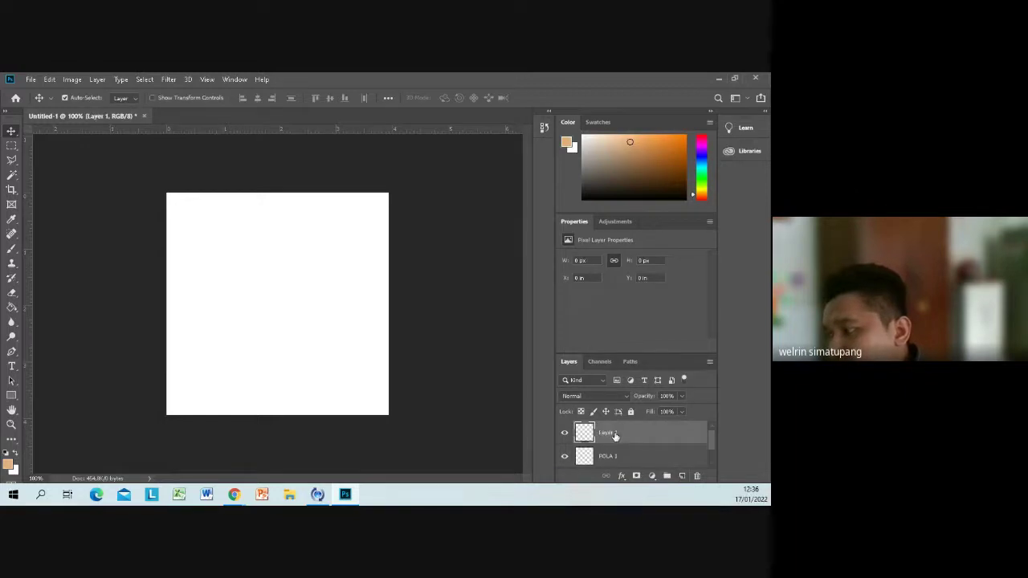
double_click(615, 434)
type("P")
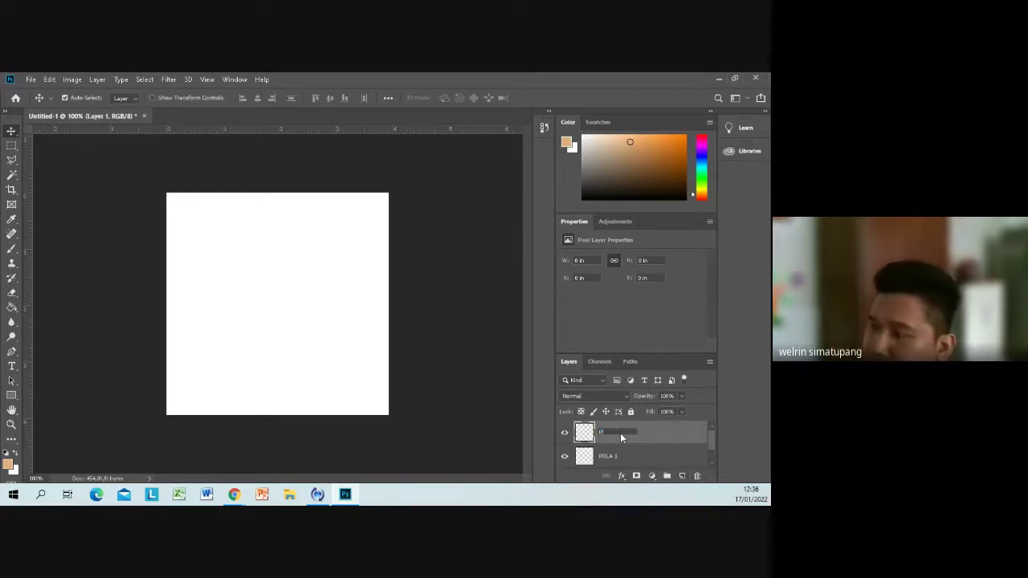
type("OL")
key("BackSpace")
key("BackSpace")
type("OLA")
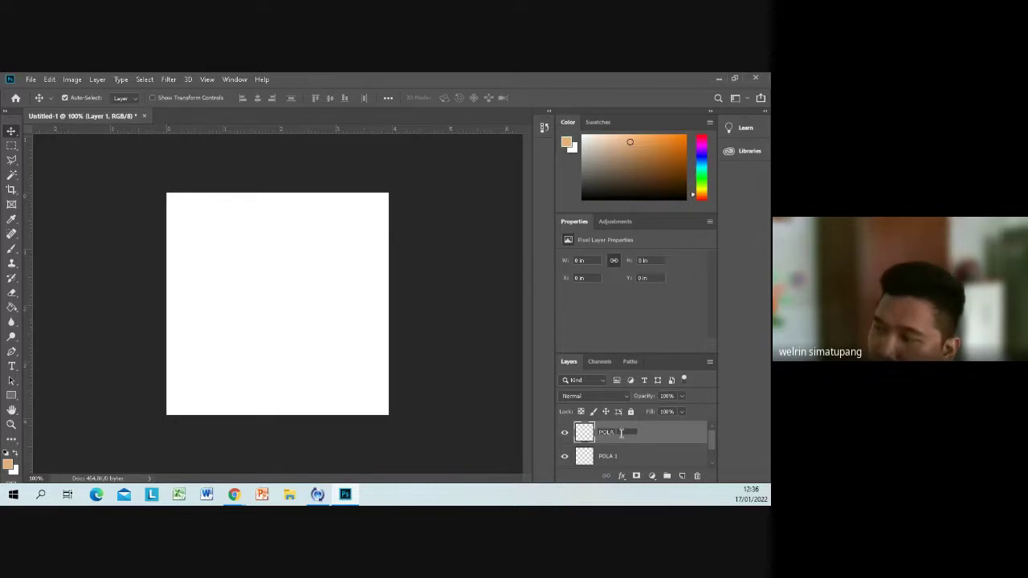
type(" 2")
key("Return")
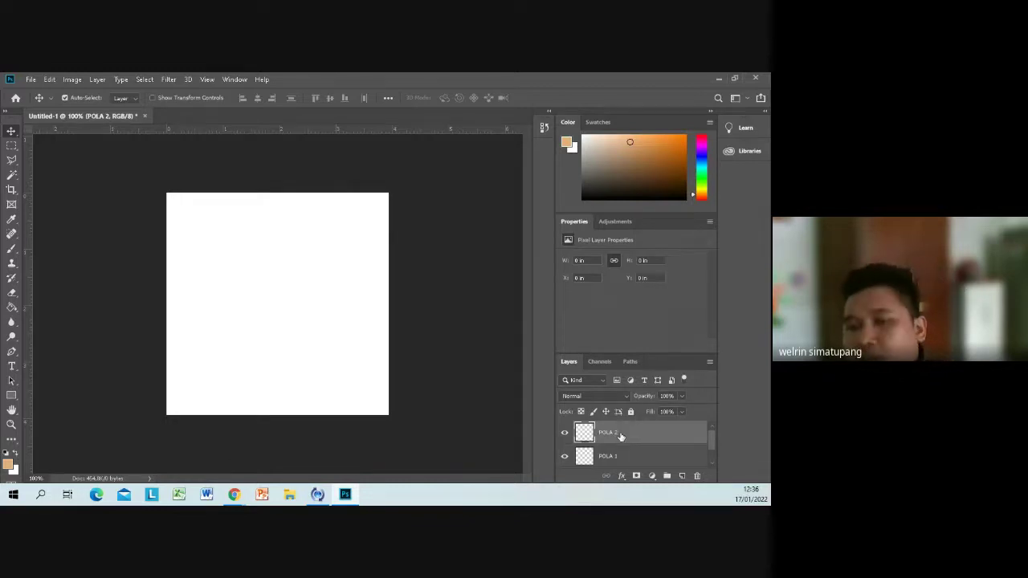
Add a third empty layer above POLA 2 and name it POLA 3.
left_click(617, 456)
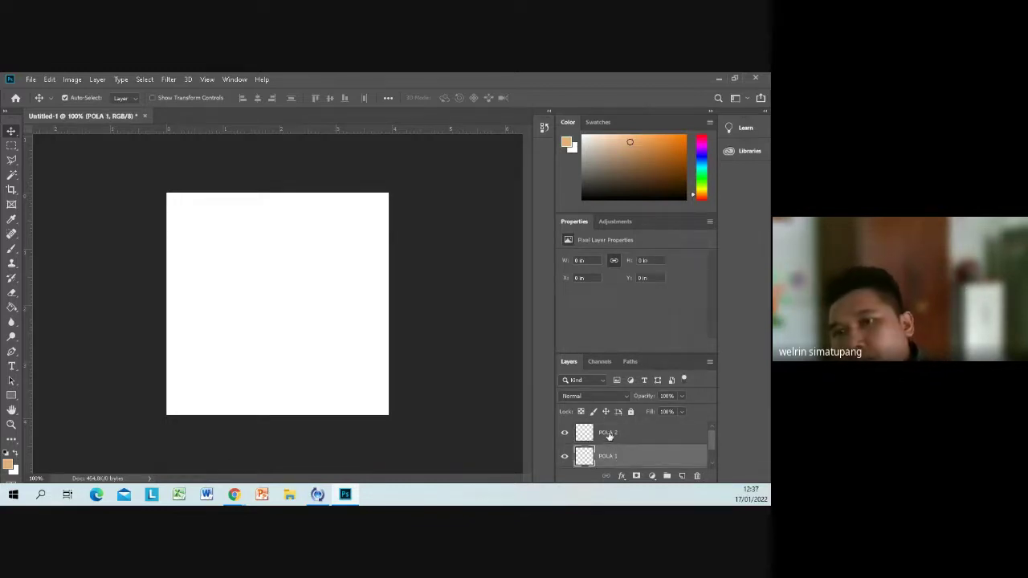
left_click(609, 434)
left_click(681, 477)
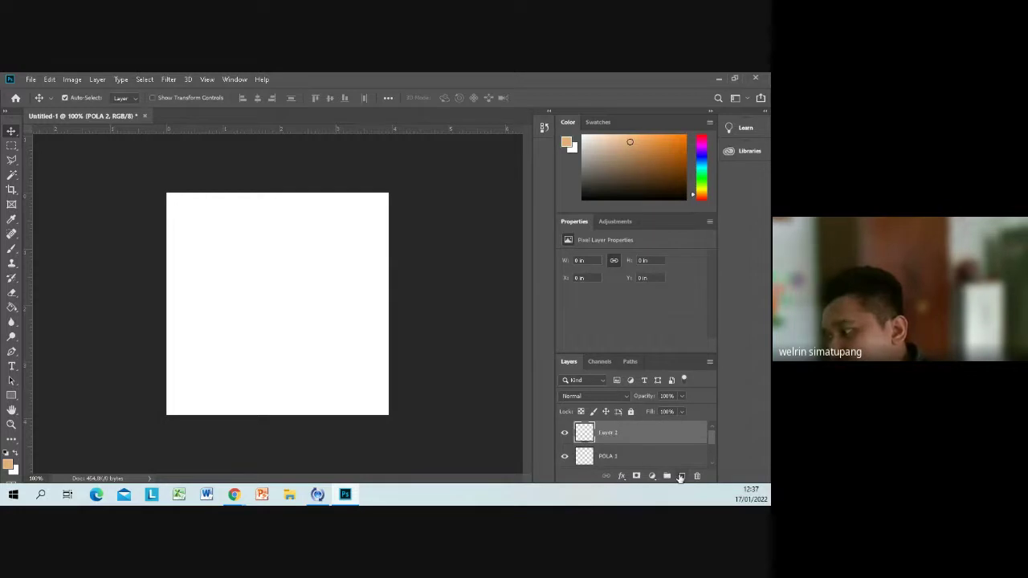
double_click(610, 432)
type("po")
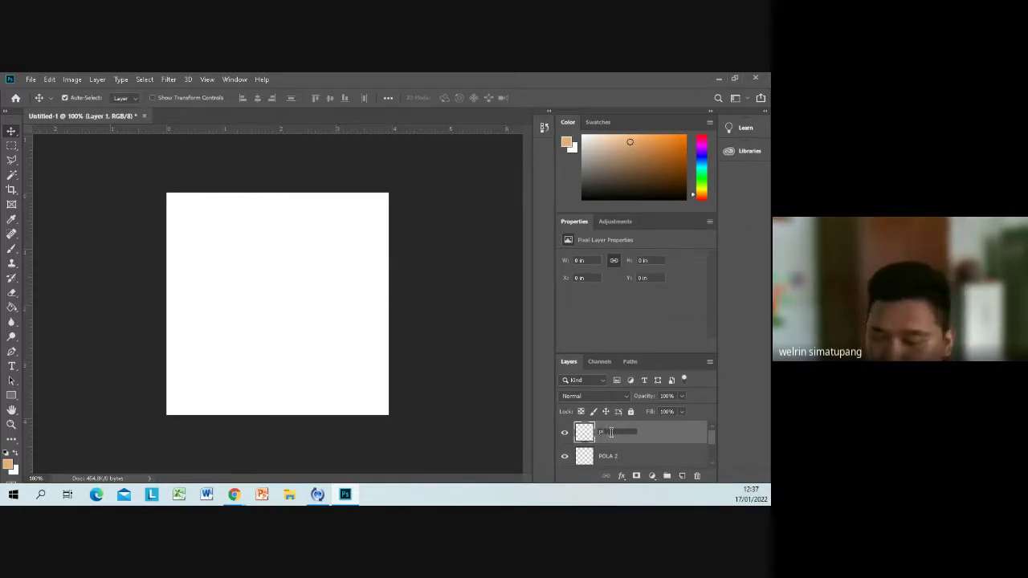
type("LA 3")
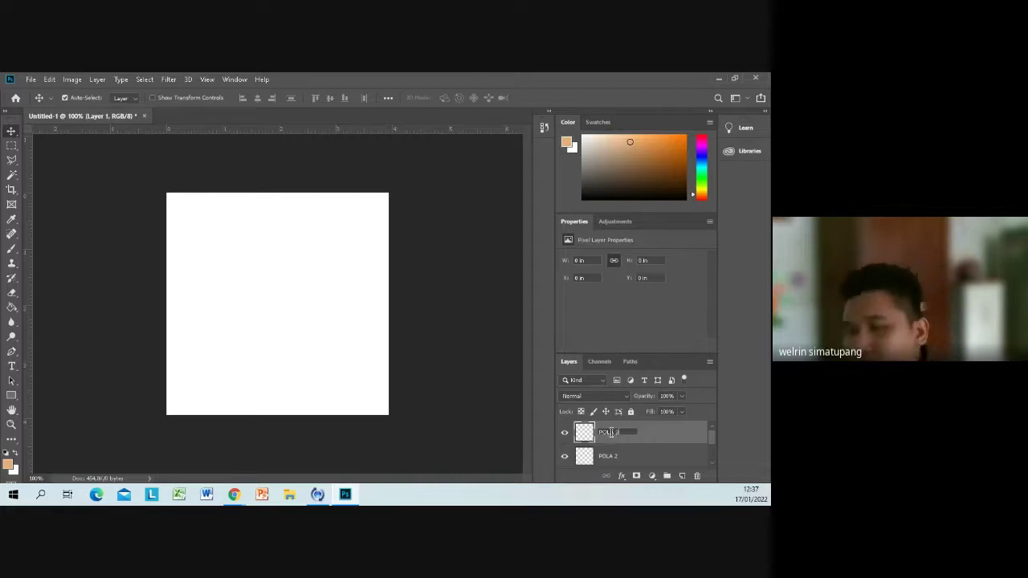
left_click(615, 456)
Review the order of the POLA 1, POLA 2 and POLA 3 layers by selecting each in turn.
scroll(618, 458, "down", 1)
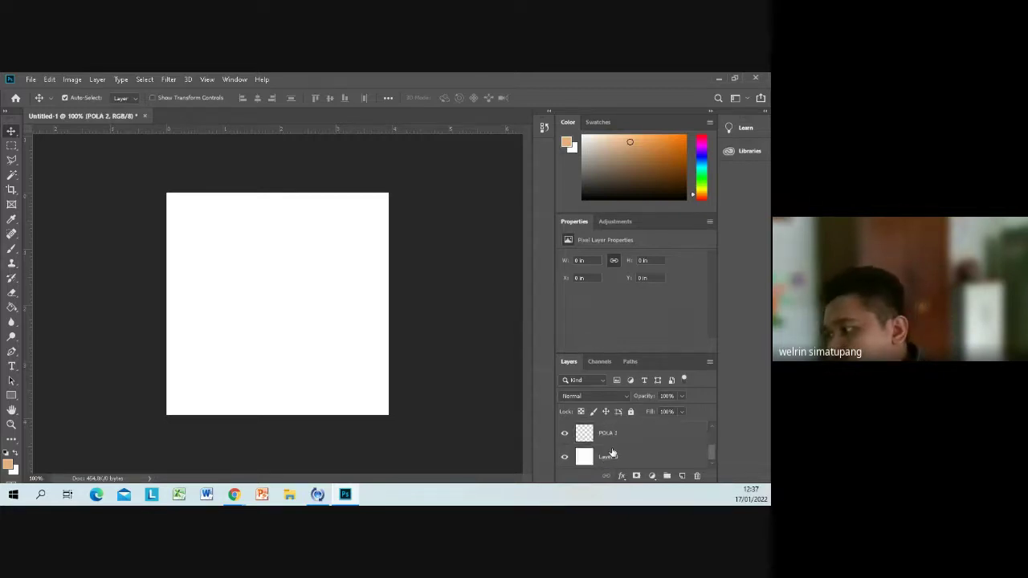
left_click(621, 443)
scroll(620, 447, "up", 1)
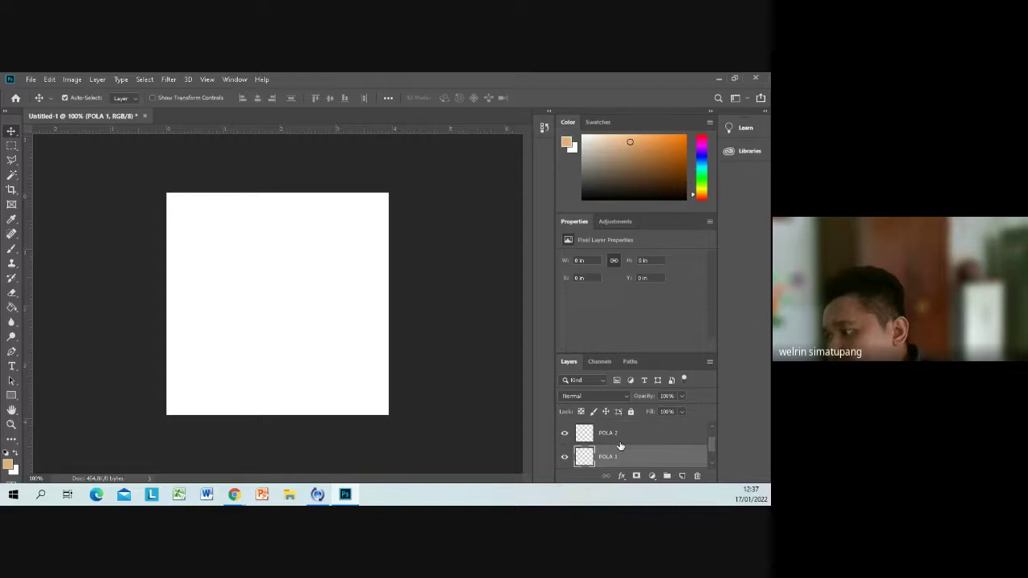
left_click(620, 442)
scroll(620, 444, "up", 1)
left_click(619, 442)
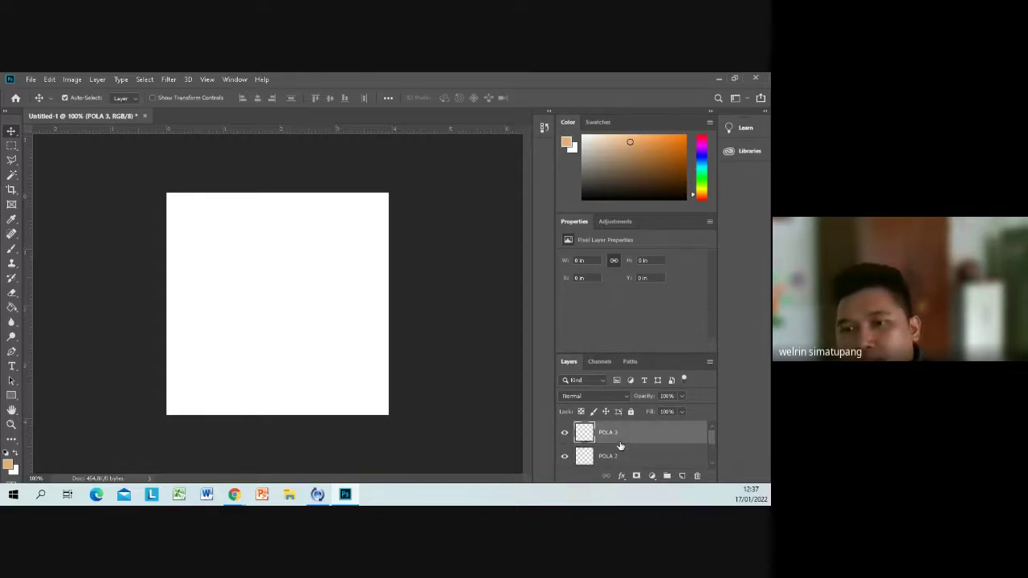
scroll(620, 447, "down", 2)
left_click(628, 440)
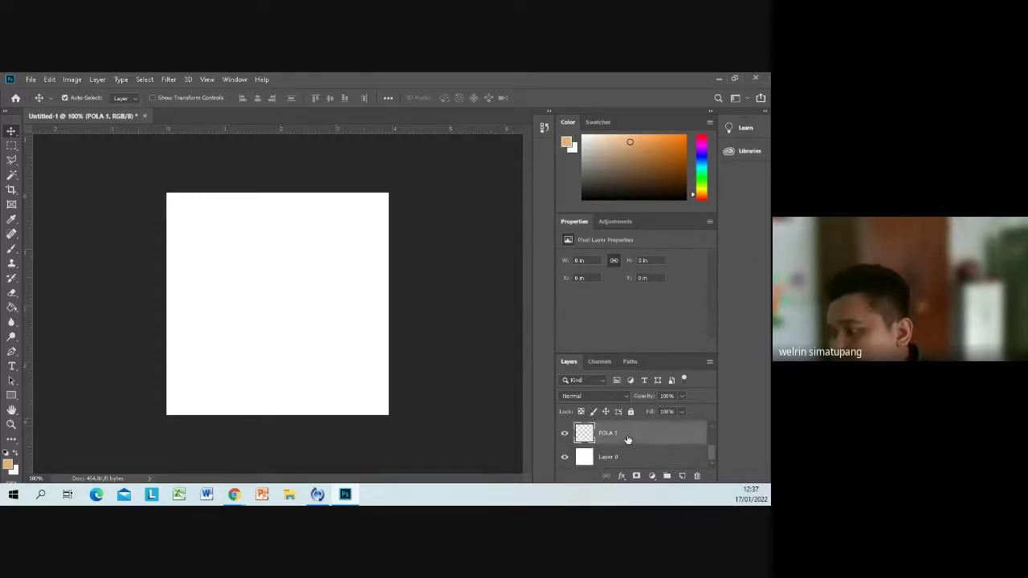
scroll(629, 439, "up", 1)
left_click(629, 439)
scroll(628, 439, "up", 1)
left_click(628, 439)
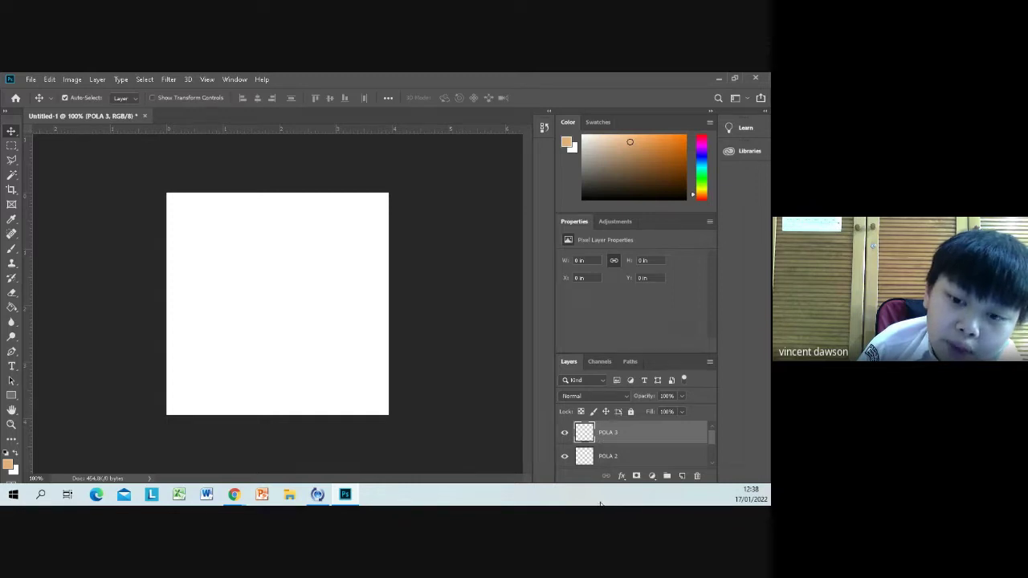
On the POLA 1 layer, outline a closed selection with zigzag mountain peaks across the canvas's upper half using the Polygonal Lasso tool.
scroll(603, 447, "down", 2)
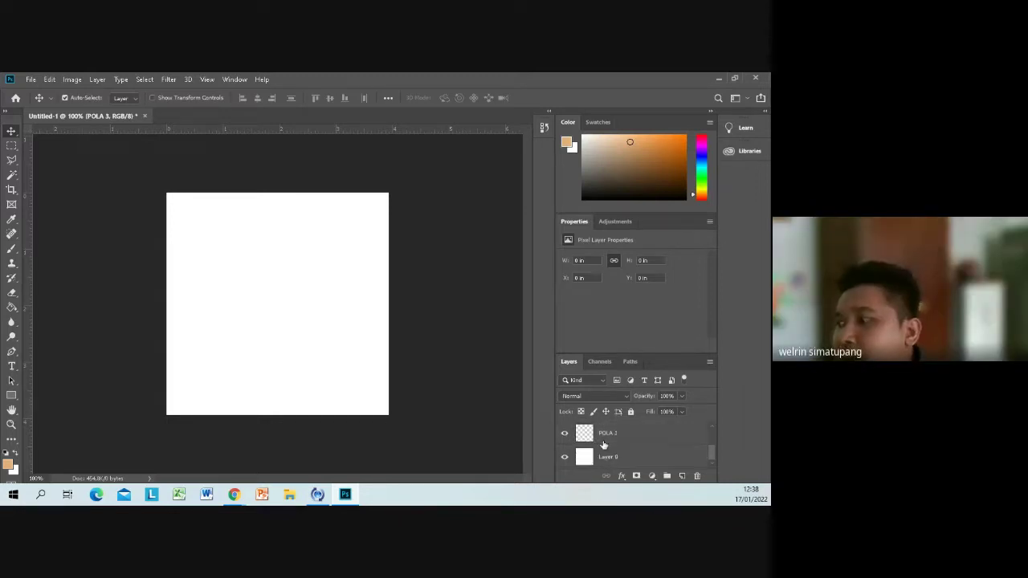
scroll(604, 454, "down", 1)
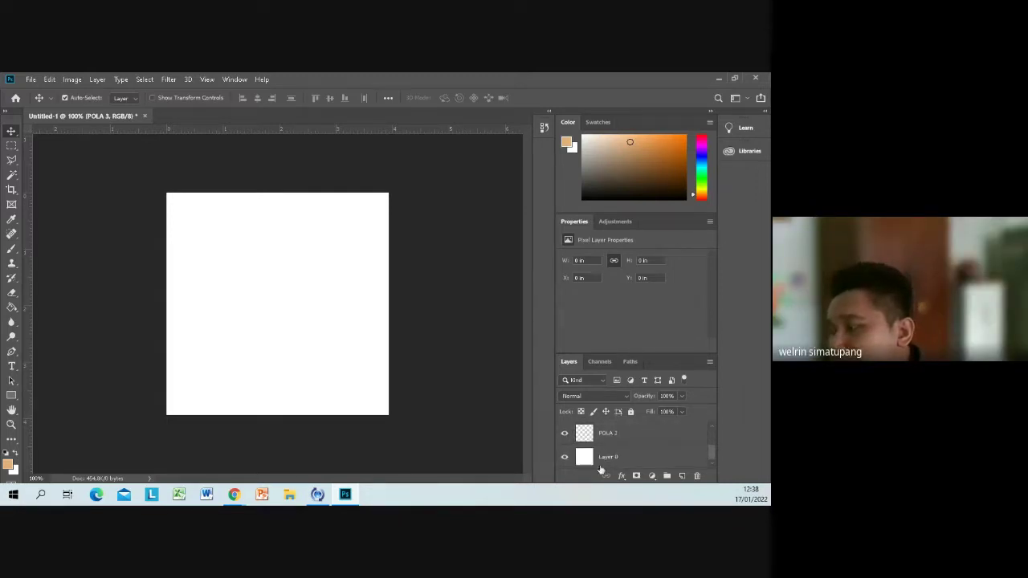
left_click(614, 438)
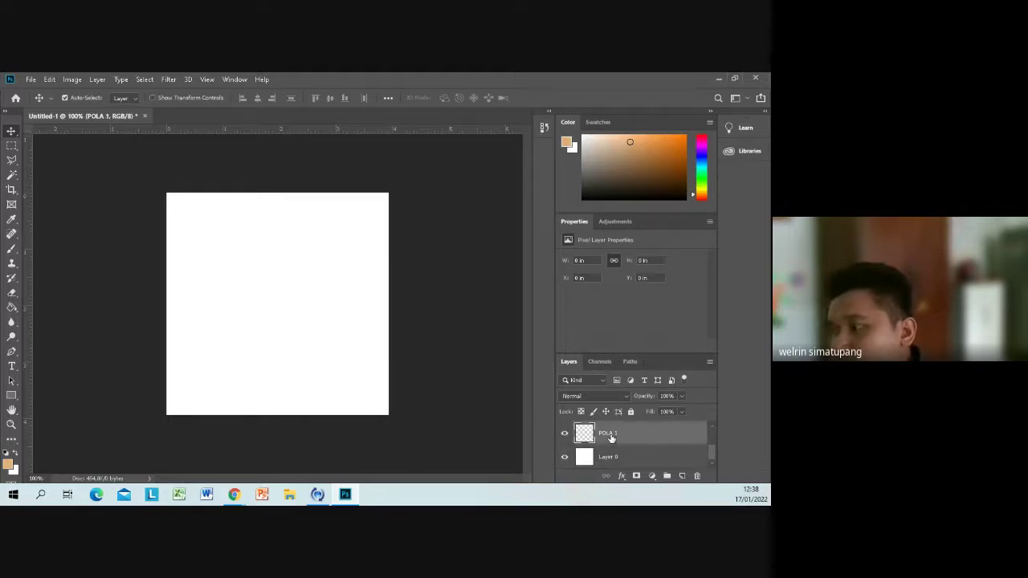
left_click(15, 164)
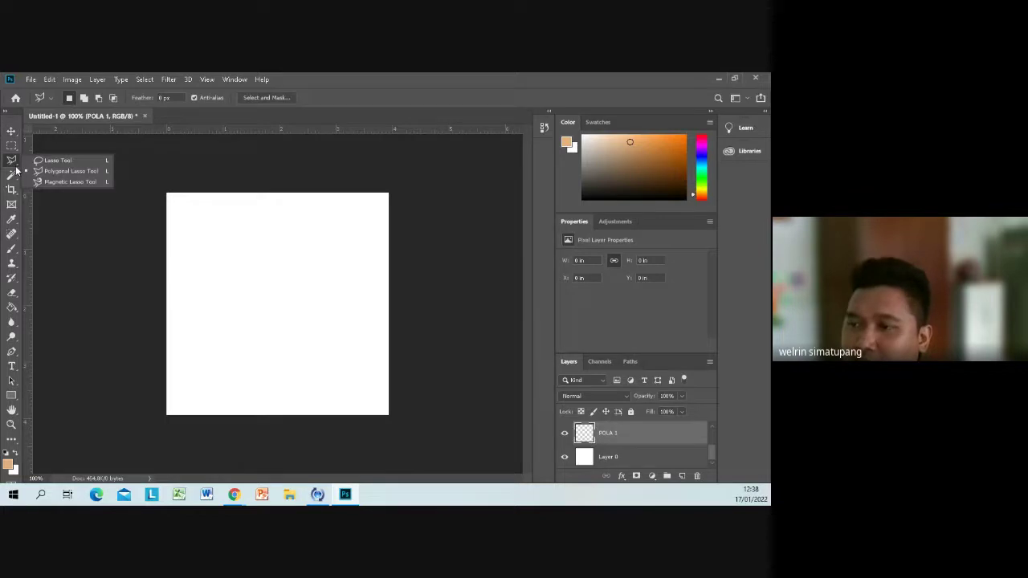
left_click(62, 173)
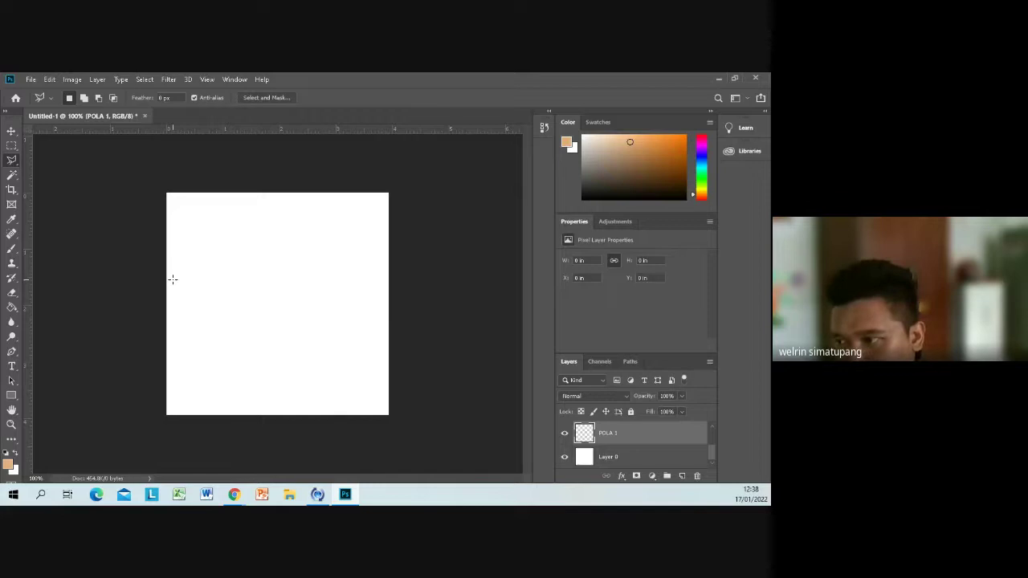
left_click(174, 282)
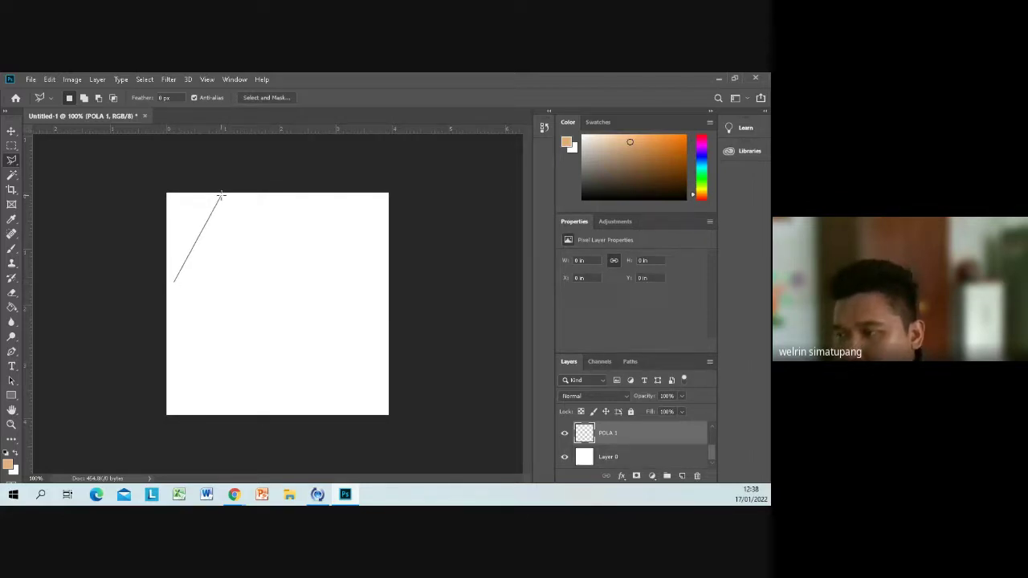
left_click(221, 195)
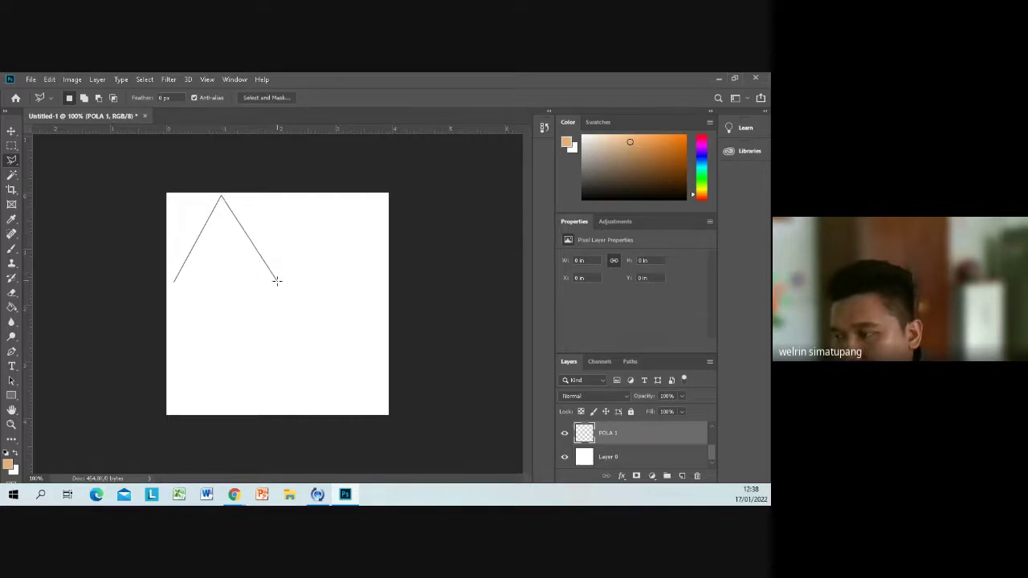
left_click(278, 280)
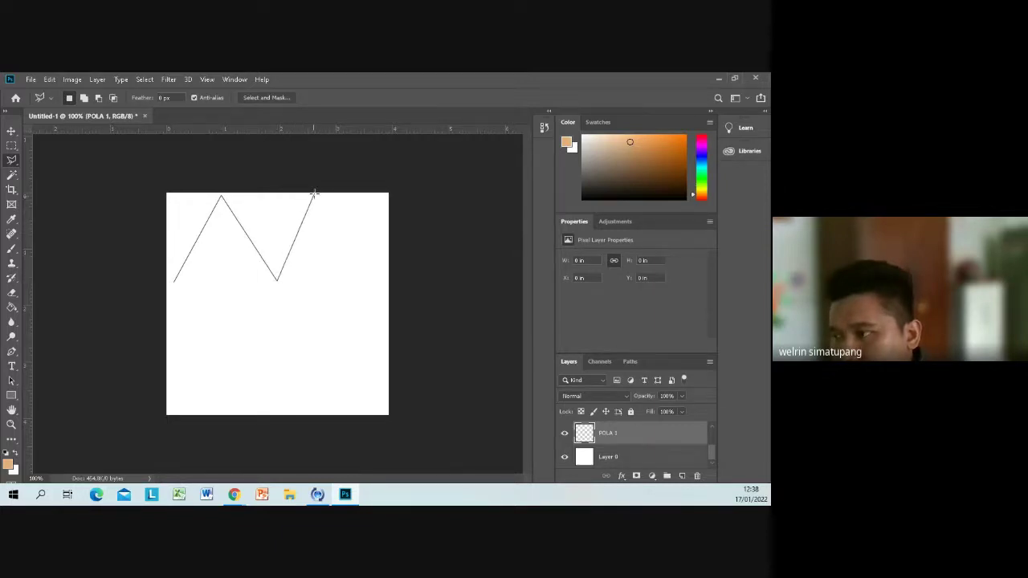
left_click(314, 194)
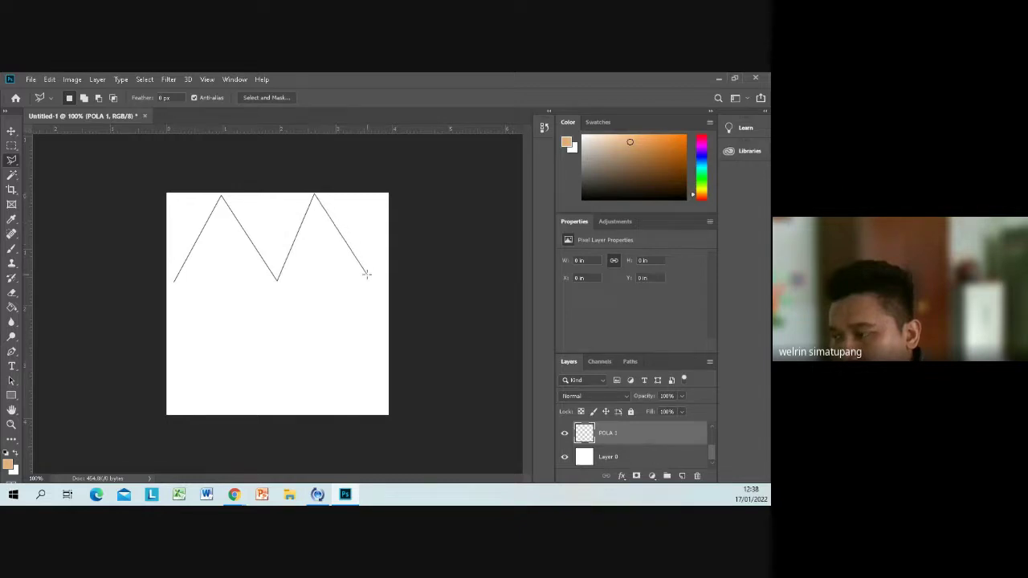
left_click(363, 278)
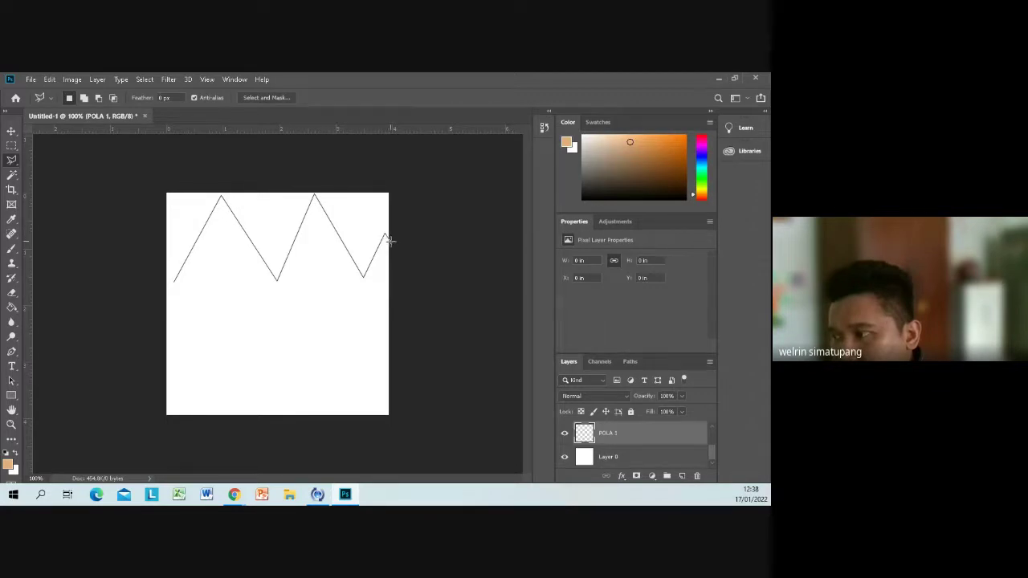
left_click(390, 294)
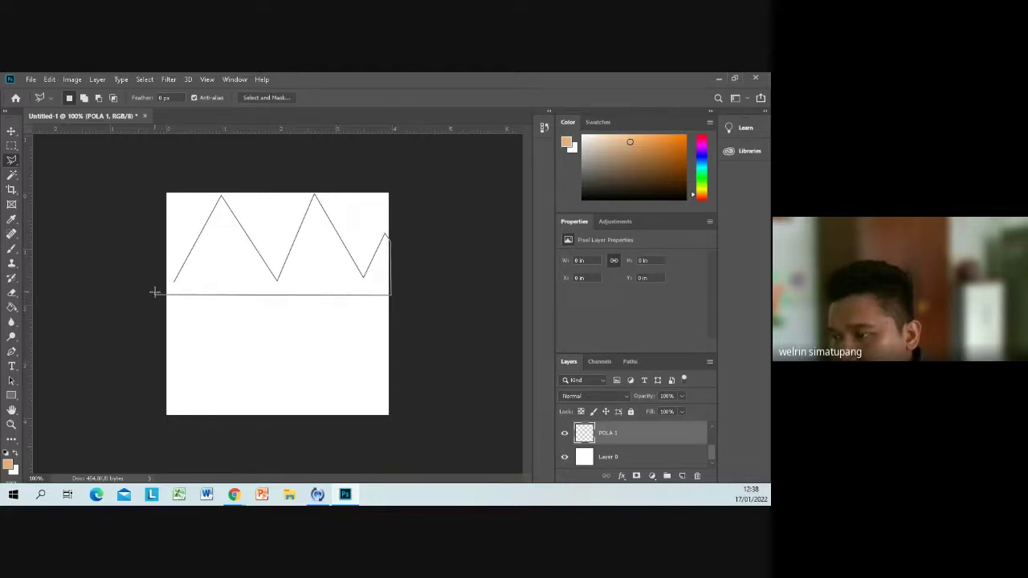
left_click(155, 294)
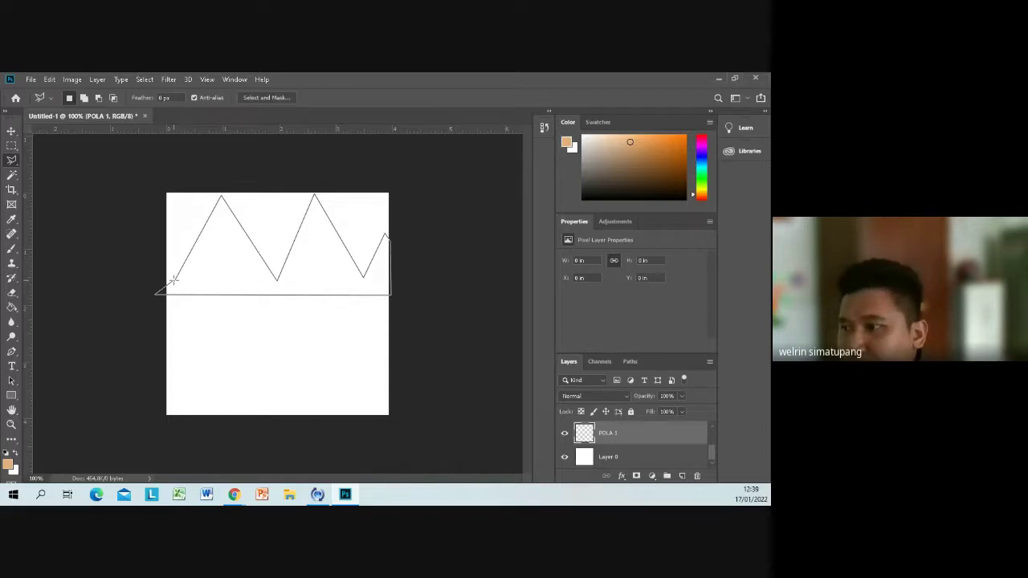
left_click(176, 283)
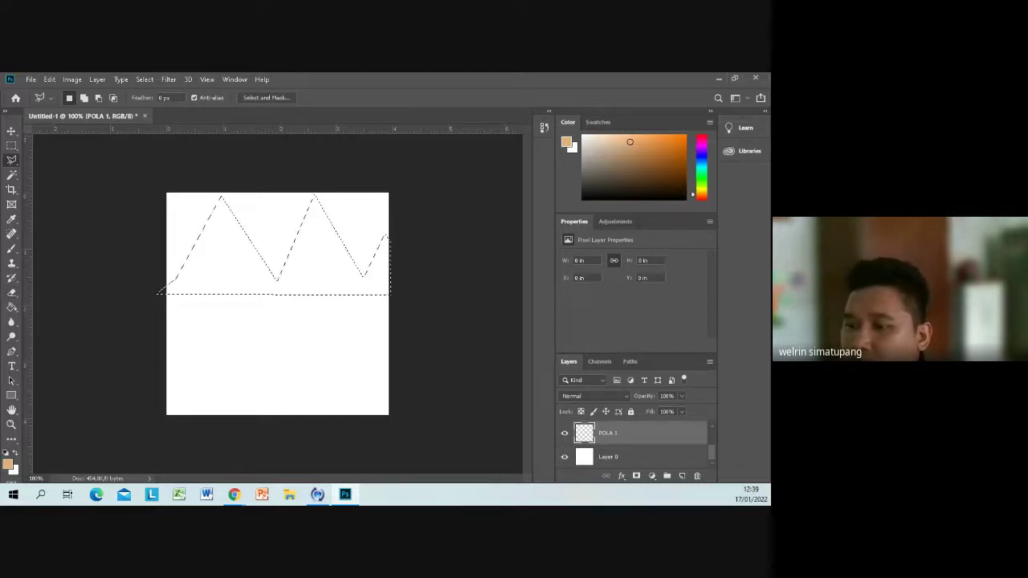
Fill the zigzag mountain selection on POLA 1 with bright green (#29ff56) using the Paint Bucket tool.
left_click(15, 310)
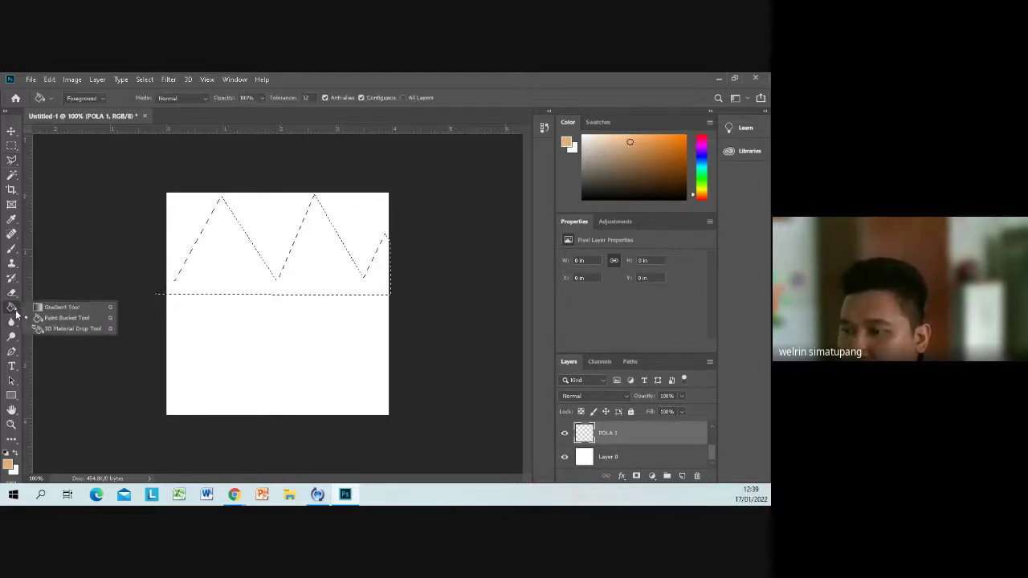
left_click(59, 323)
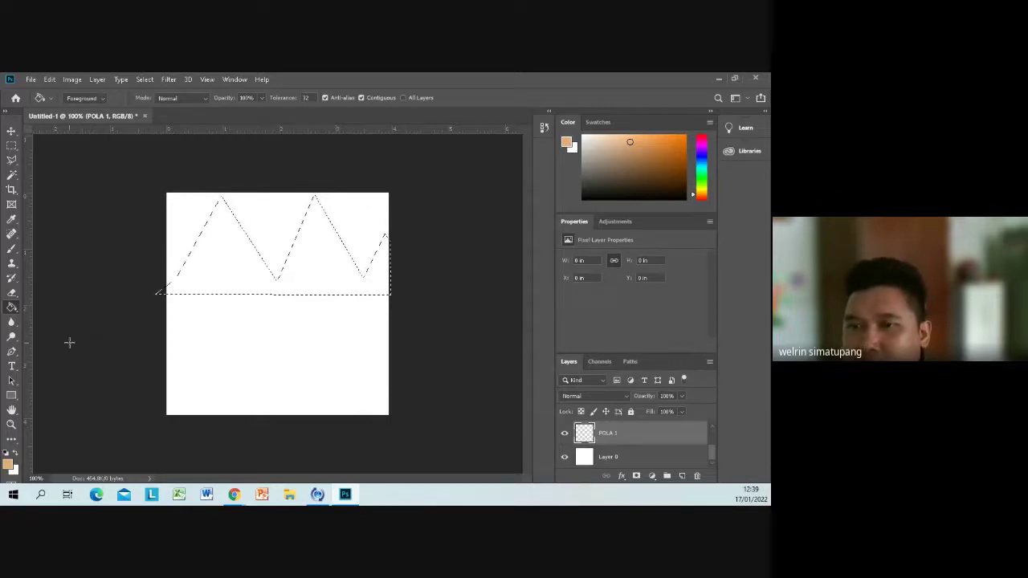
left_click(10, 465)
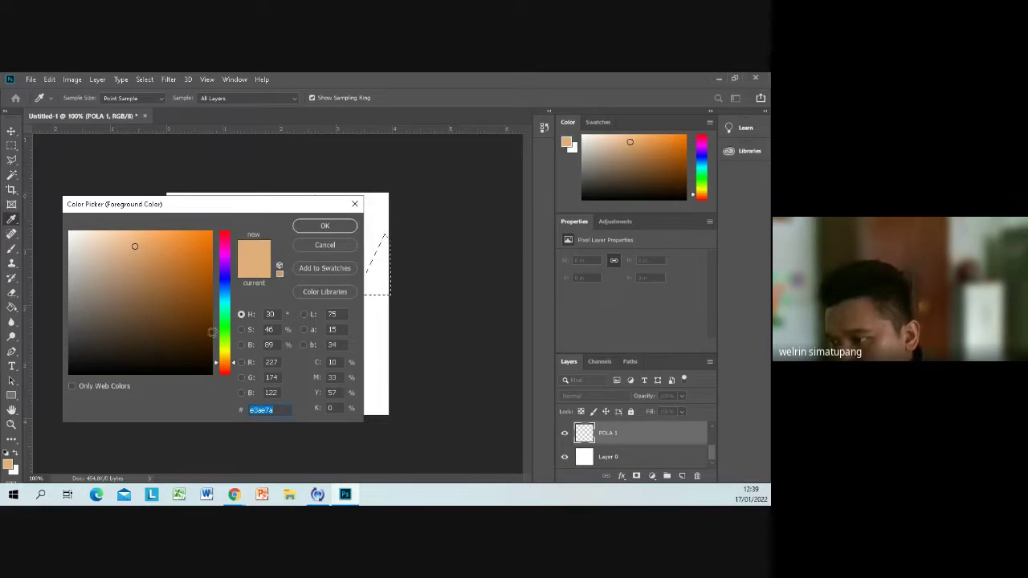
left_click(224, 323)
left_click(199, 231)
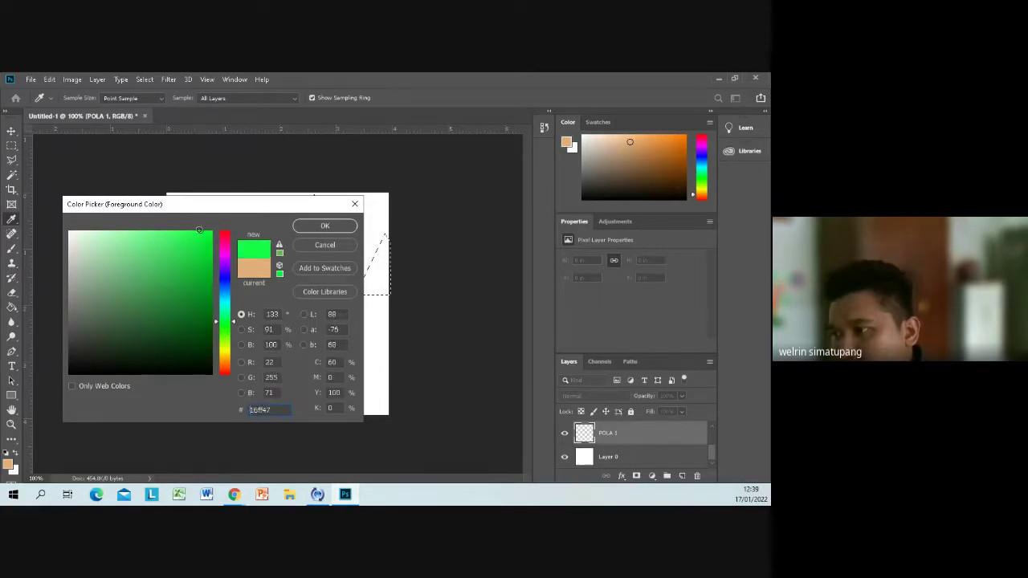
left_click(325, 226)
key("g")
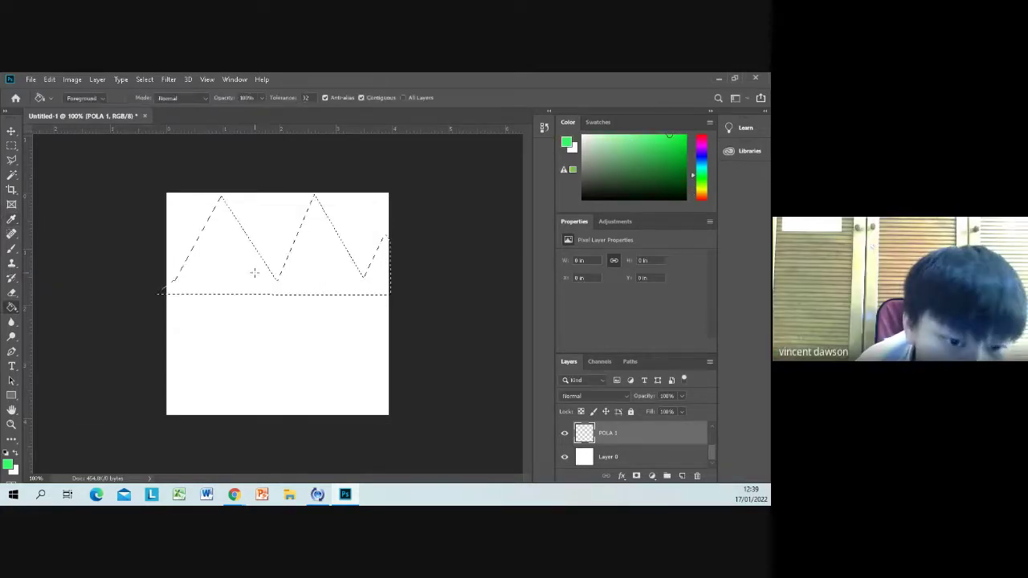
left_click(215, 261)
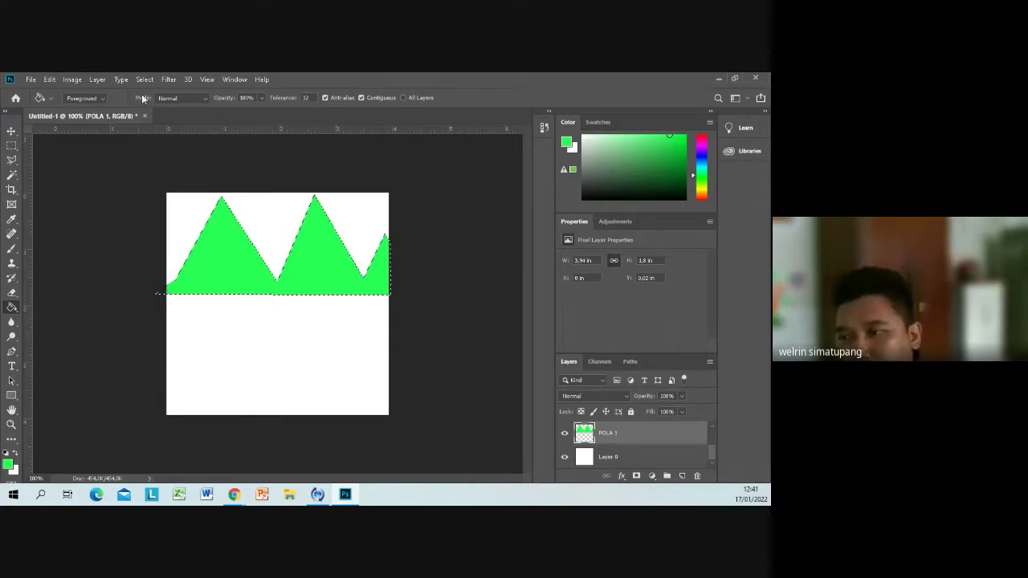
Deselect the outline around the green mountains using the Polygonal Lasso tool's Deselect option.
left_click(11, 163)
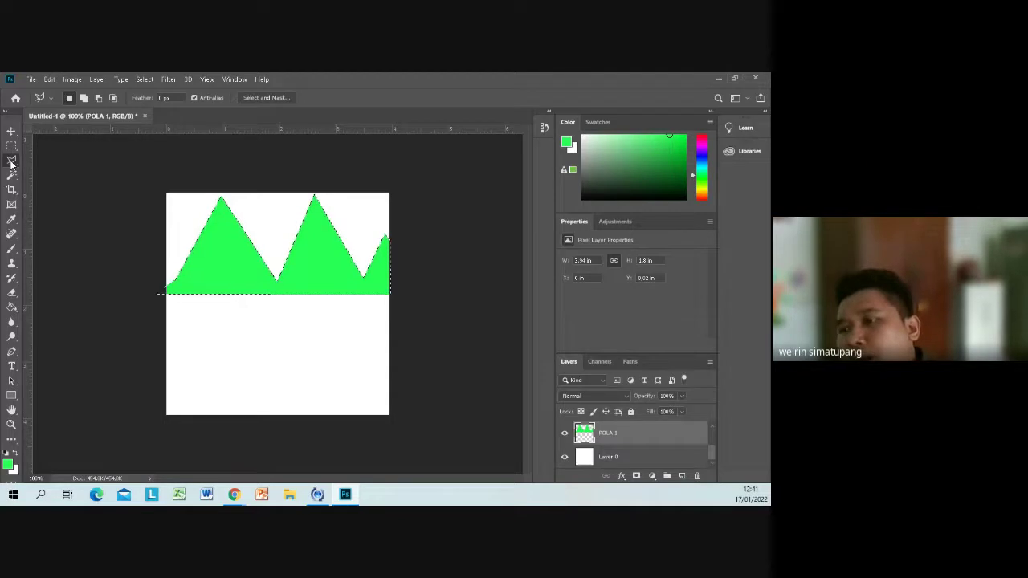
right_click(225, 250)
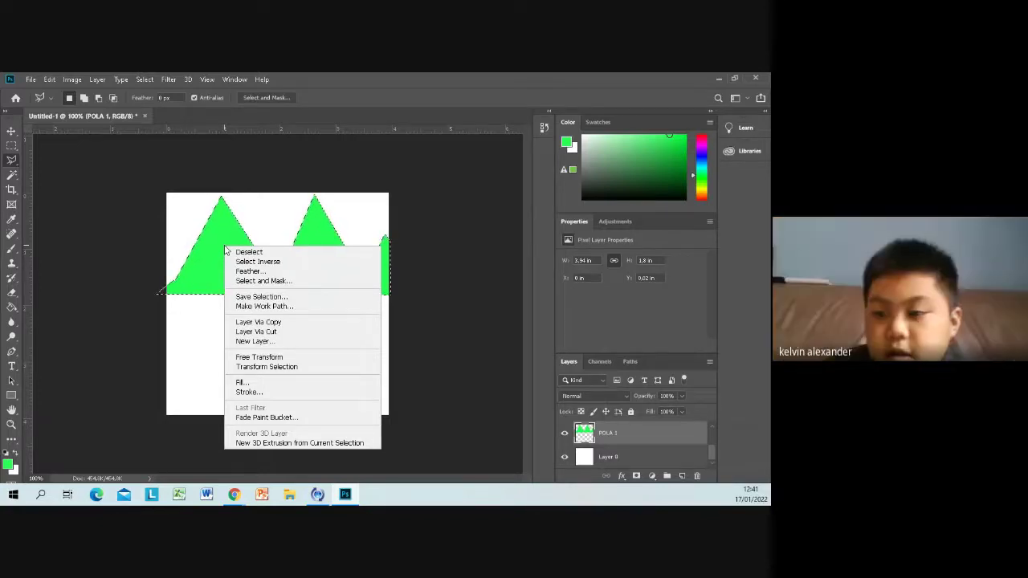
left_click(241, 253)
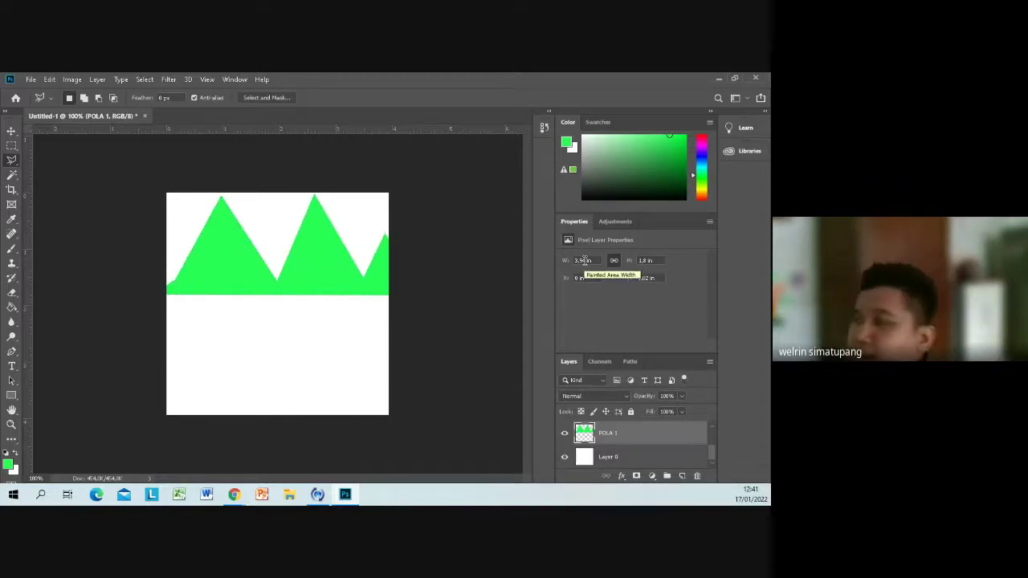
Make POLA 2 the active layer and switch to the Elliptical Marquee tool.
scroll(642, 447, "up", 2)
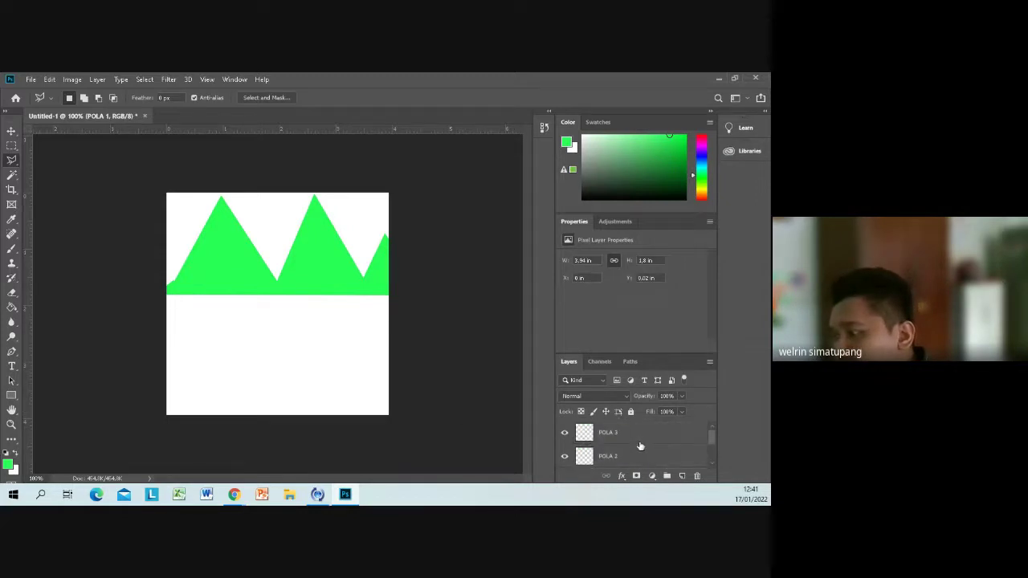
scroll(642, 448, "down", 1)
left_click(631, 431)
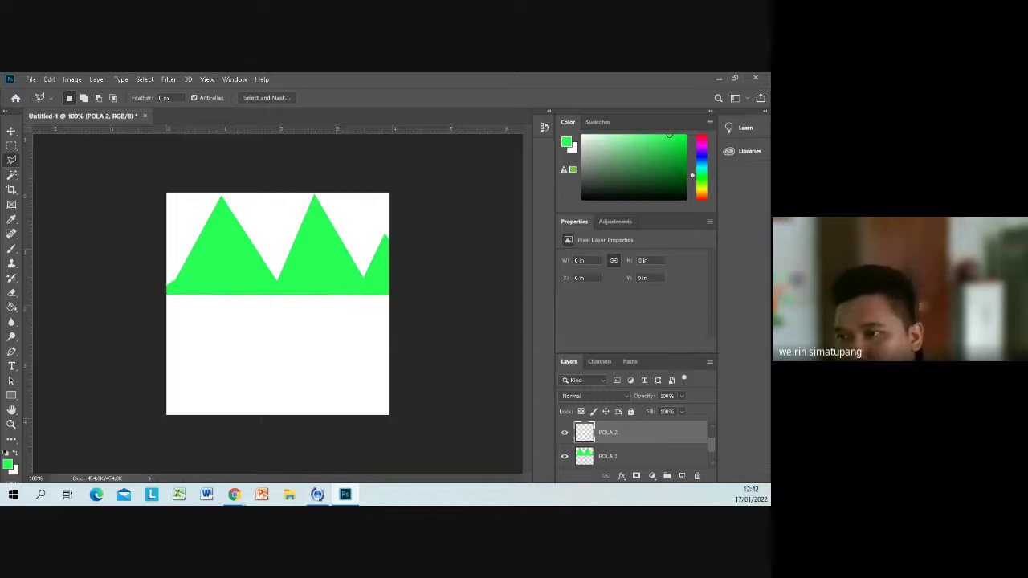
right_click(15, 164)
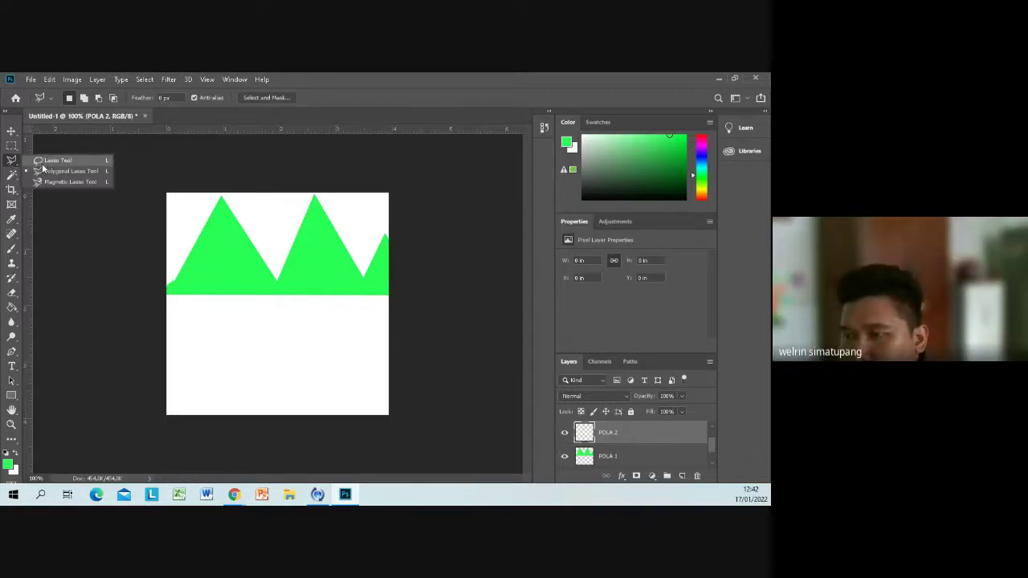
left_click(12, 147)
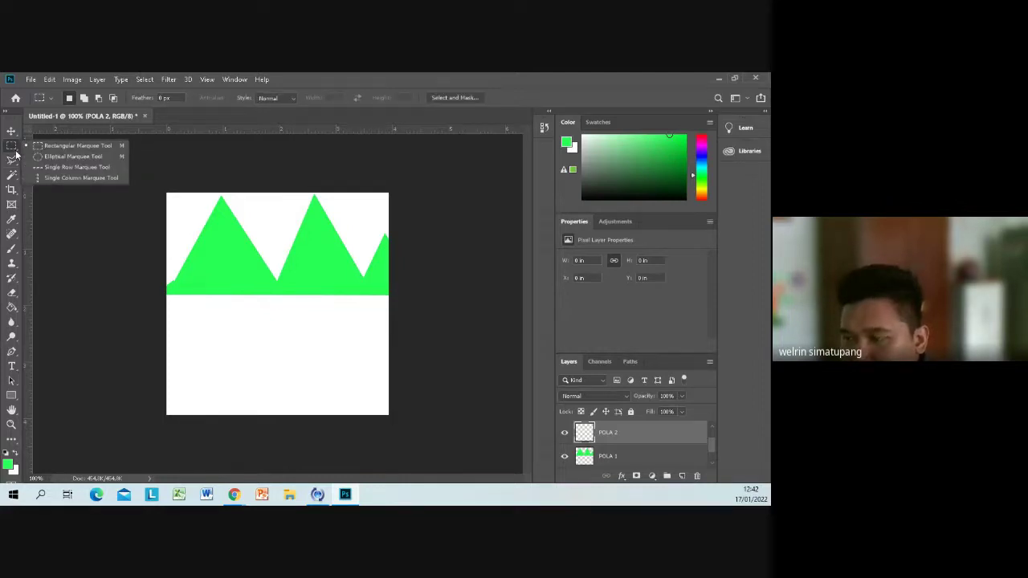
left_click(62, 158)
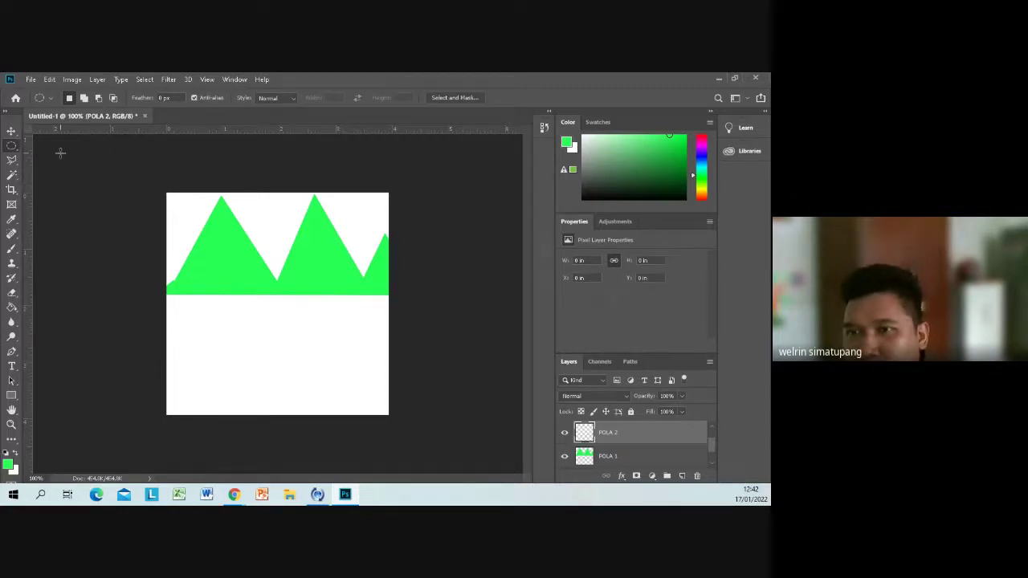
right_click(12, 150)
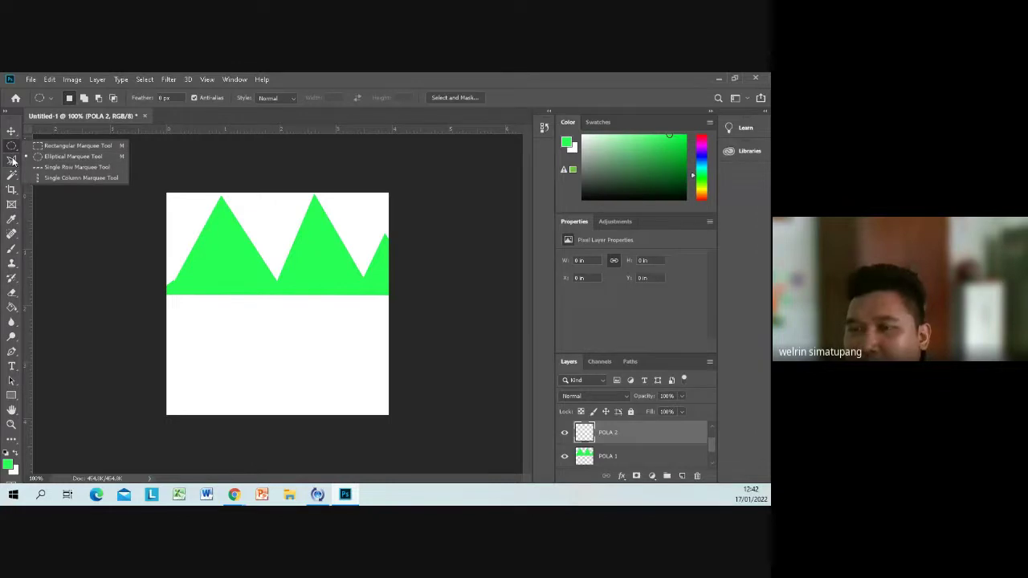
left_click(13, 161)
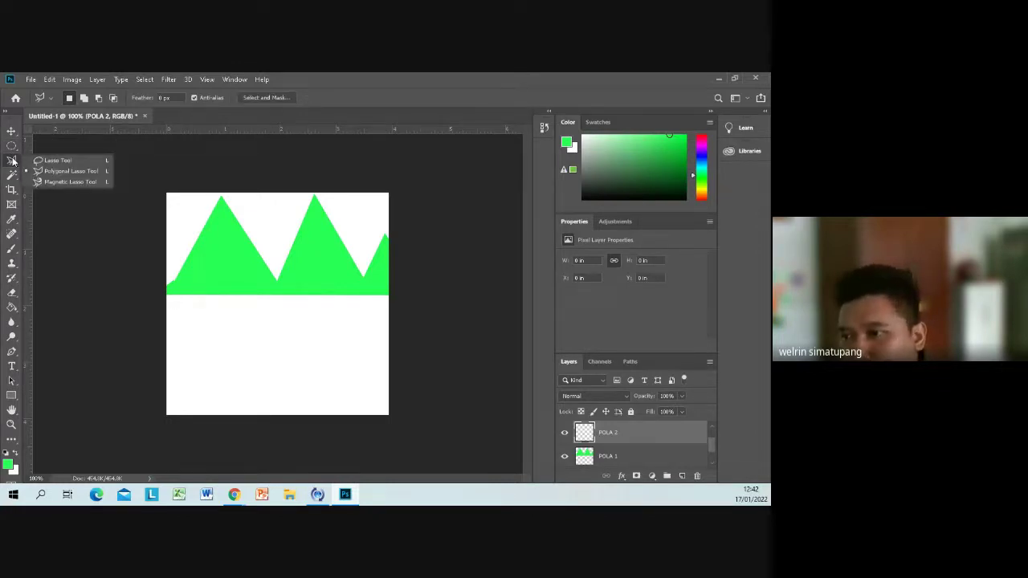
left_click(12, 145)
left_click(65, 156)
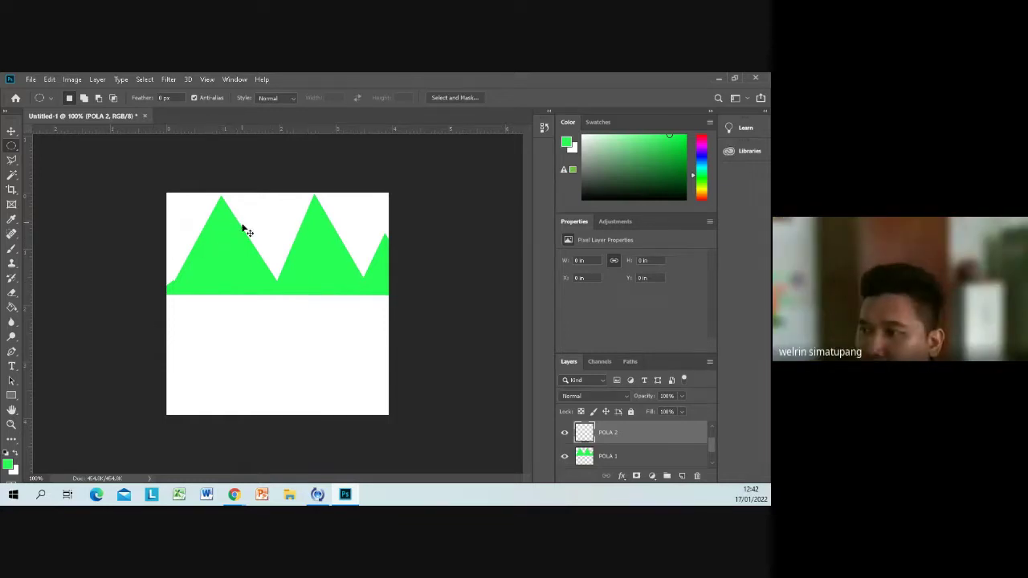
mouse_move(246, 230)
left_mouse_down()
mouse_move(253, 237)
mouse_move(235, 224)
left_mouse_up()
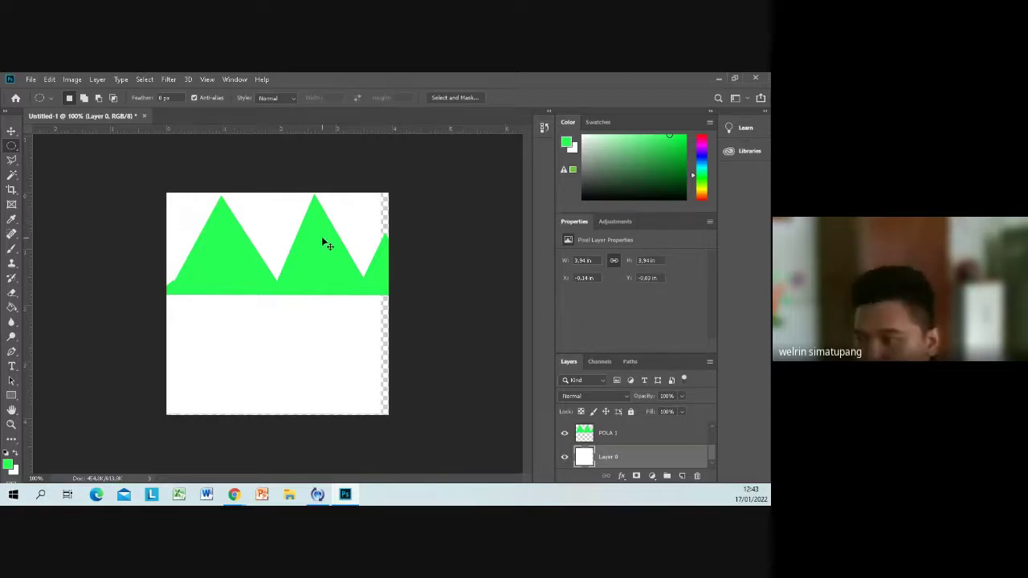
key("ctrl+z")
scroll(601, 438, "up", 2)
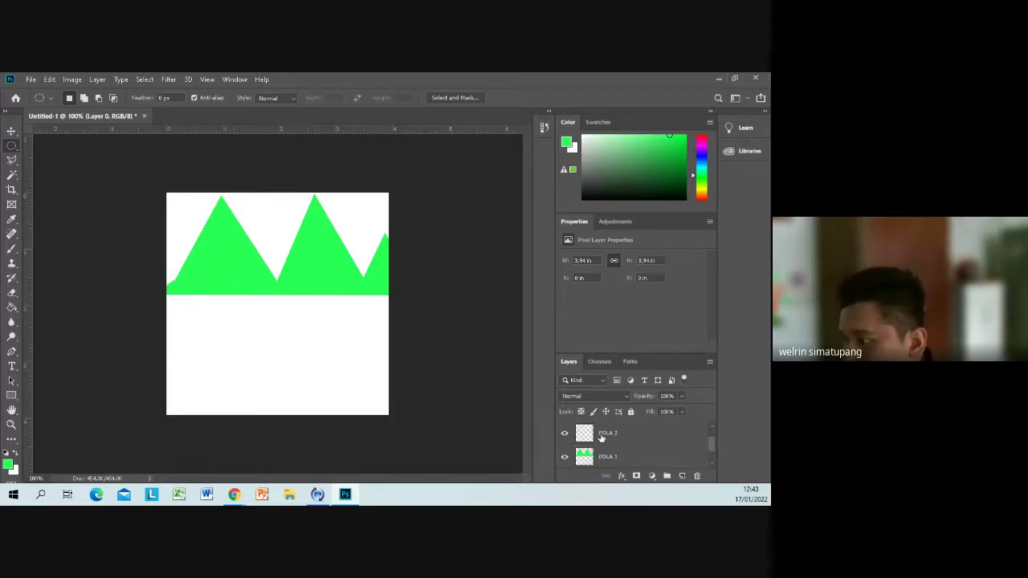
left_click(601, 437)
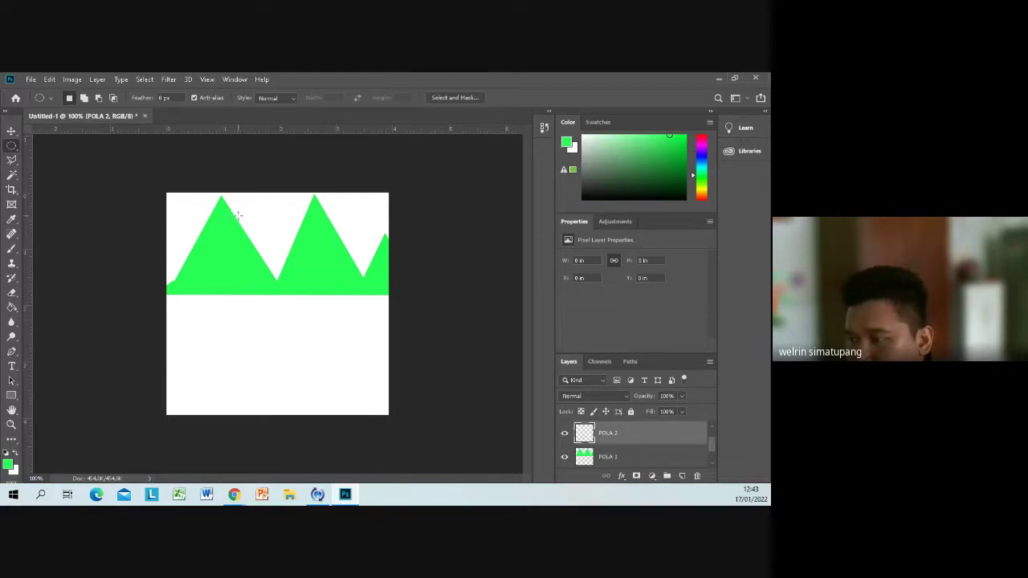
On POLA 2, draw a circular selection about 1.04 in wide between the two tall peaks and fill it with bright yellow.
left_click_drag(239, 215, 296, 275)
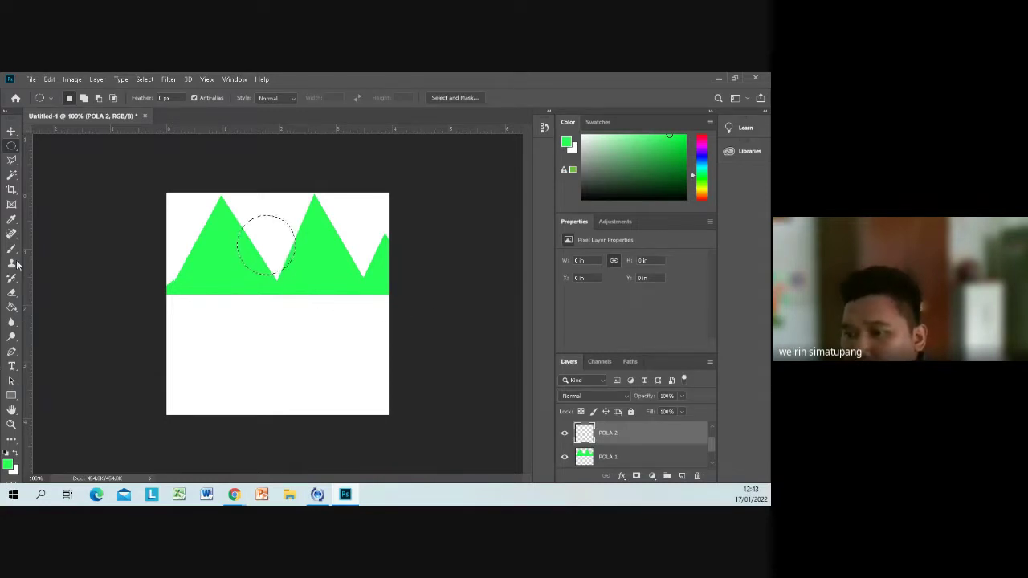
left_click(13, 309)
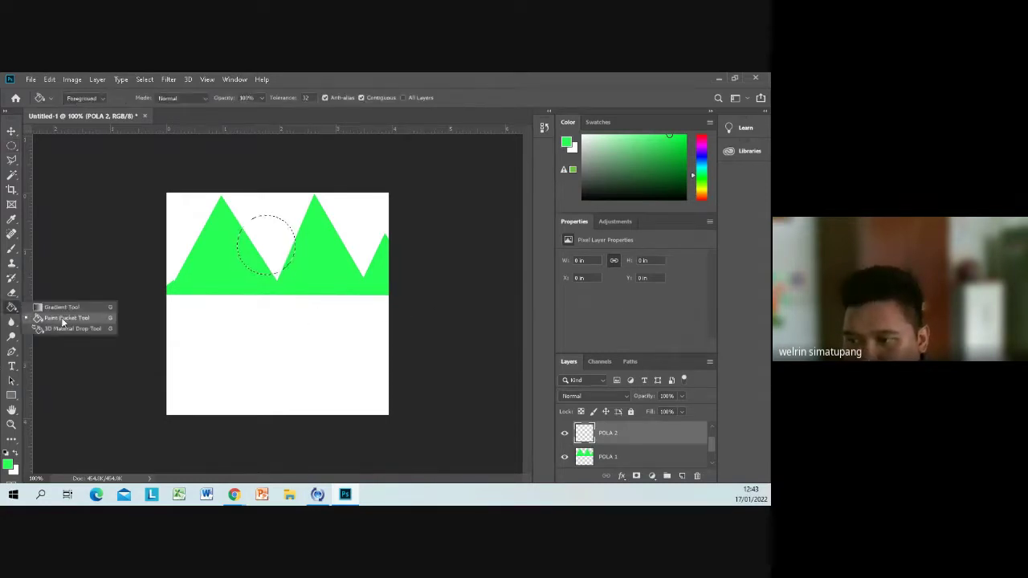
left_click(7, 463)
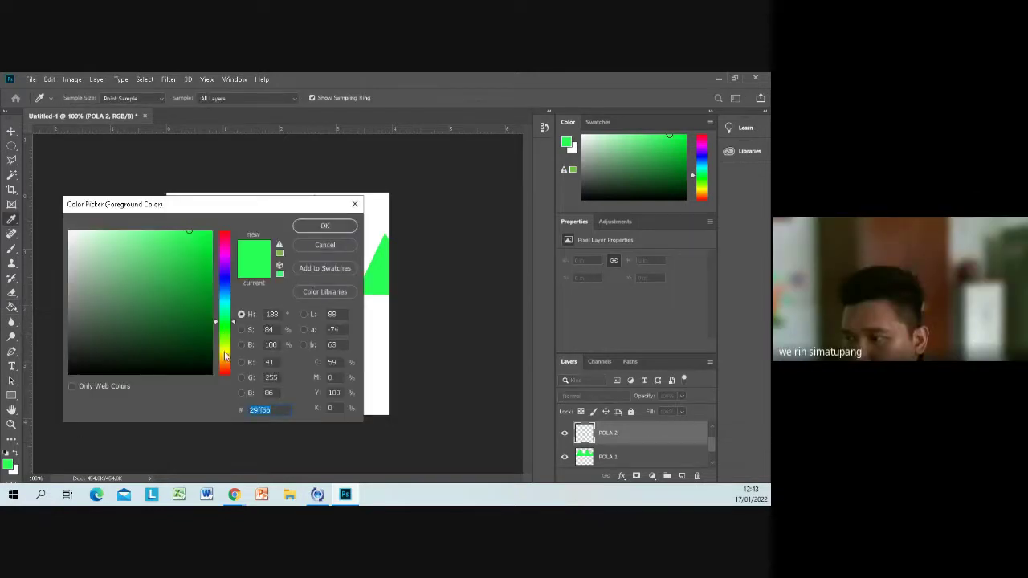
left_click(224, 352)
type("7a9b09")
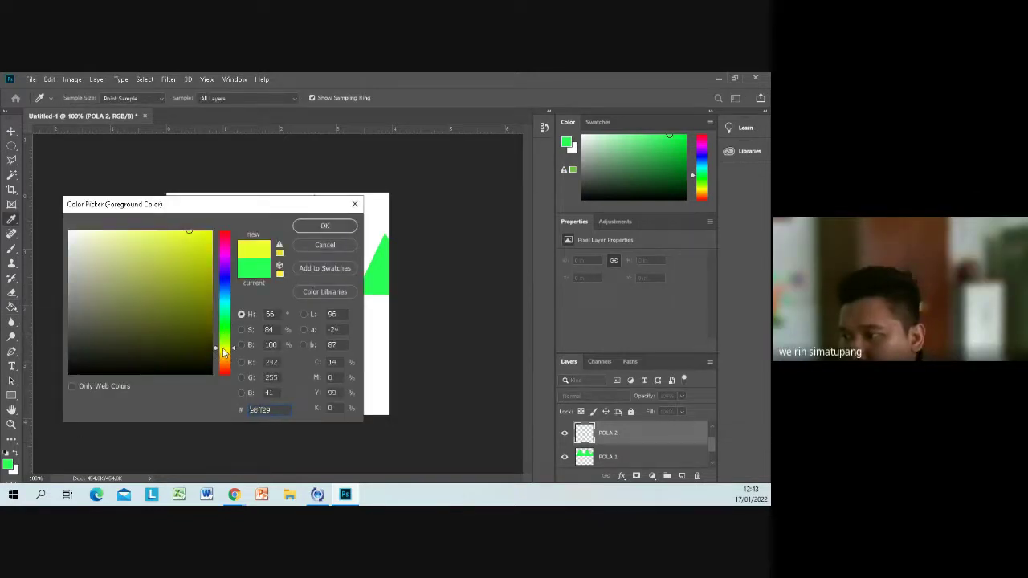
type("eaff04")
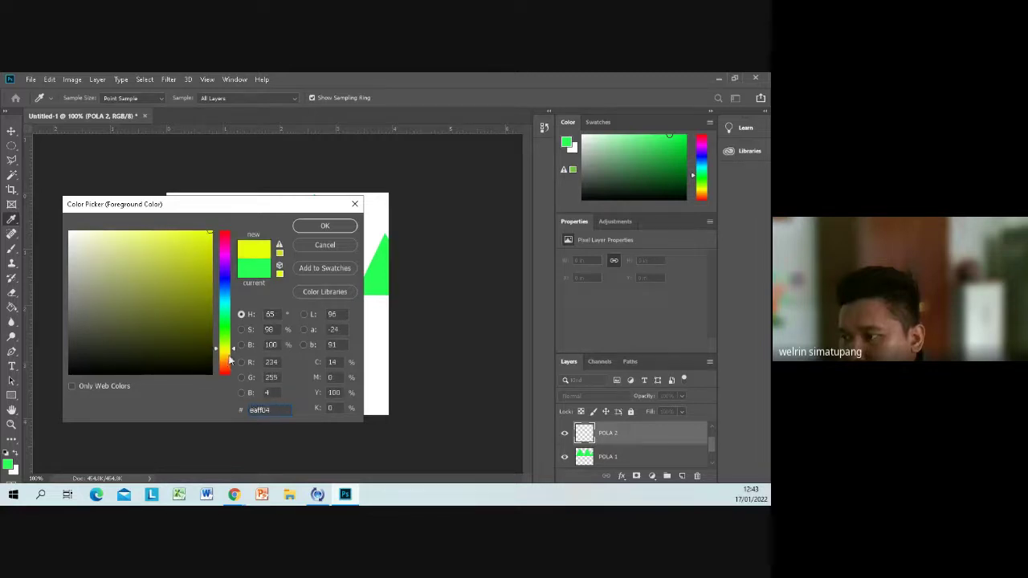
mouse_move(230, 362)
left_mouse_down()
mouse_move(231, 347)
mouse_move(235, 355)
left_mouse_up()
key("Return")
key("g")
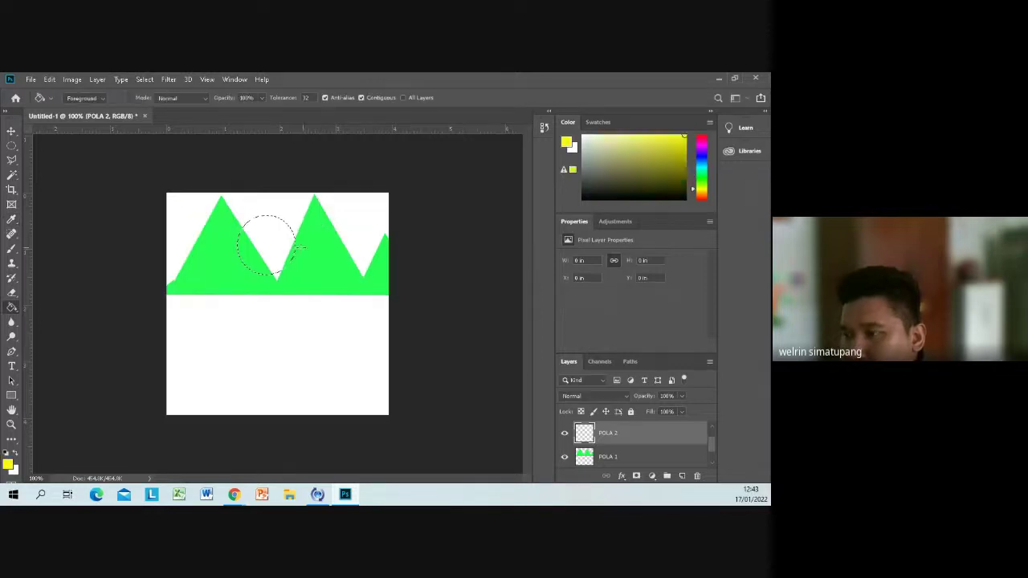
left_click(254, 229)
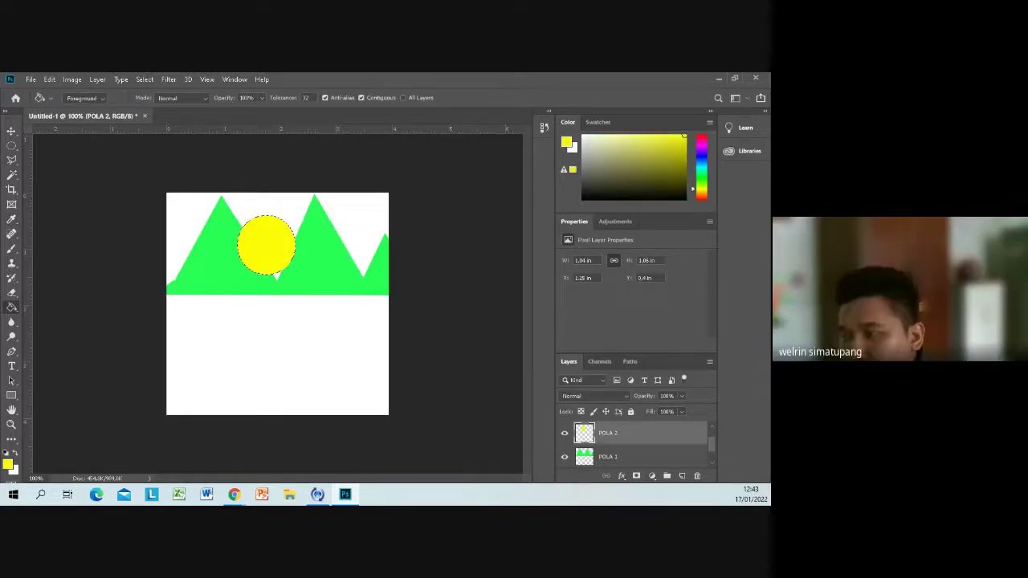
right_click(281, 251)
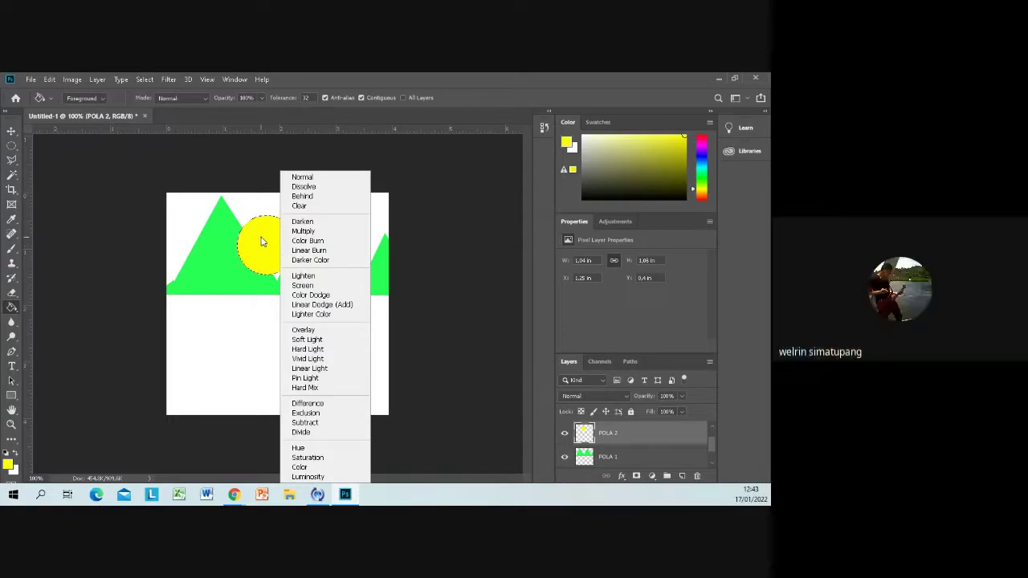
right_click(261, 241)
left_click(260, 239)
right_click(259, 239)
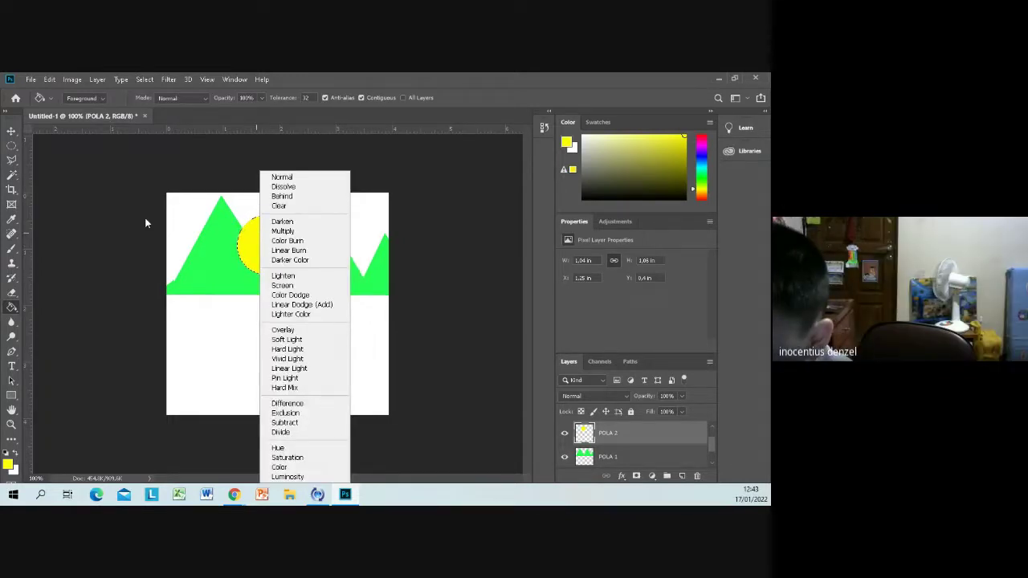
left_click(8, 164)
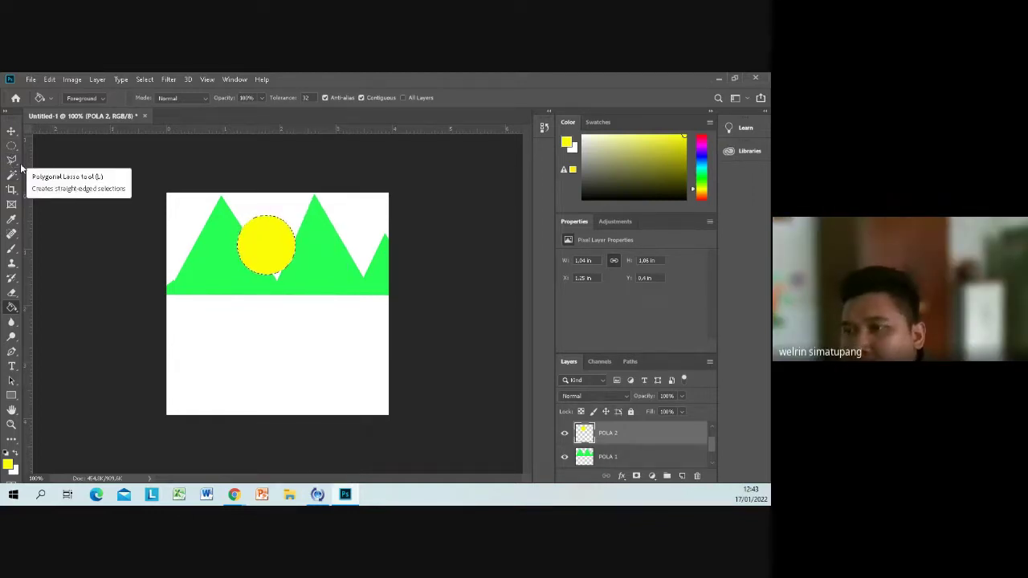
Switch to the Polygonal Lasso tool and deselect the yellow circle.
left_click(14, 163)
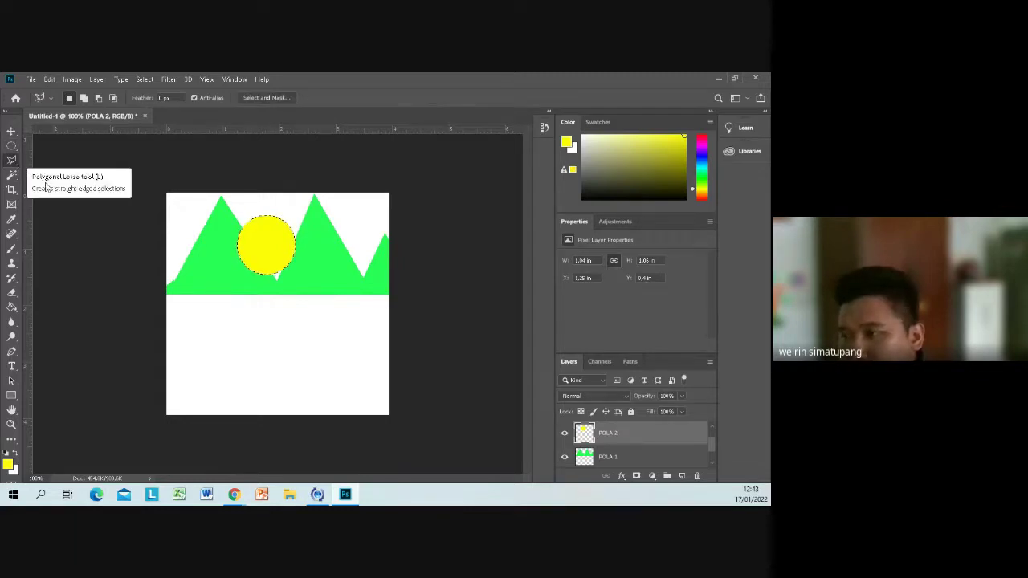
right_click(274, 241)
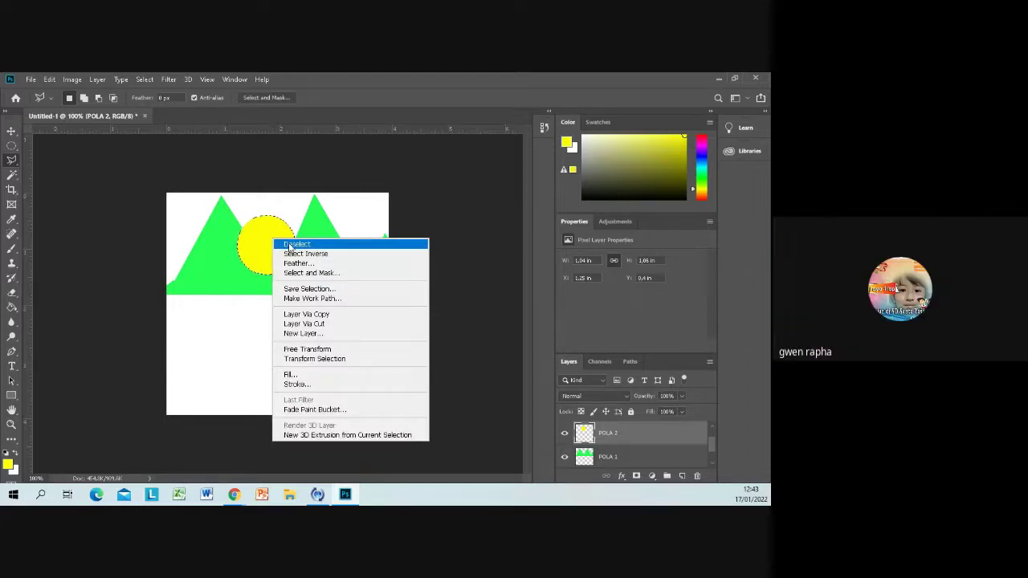
left_click(292, 244)
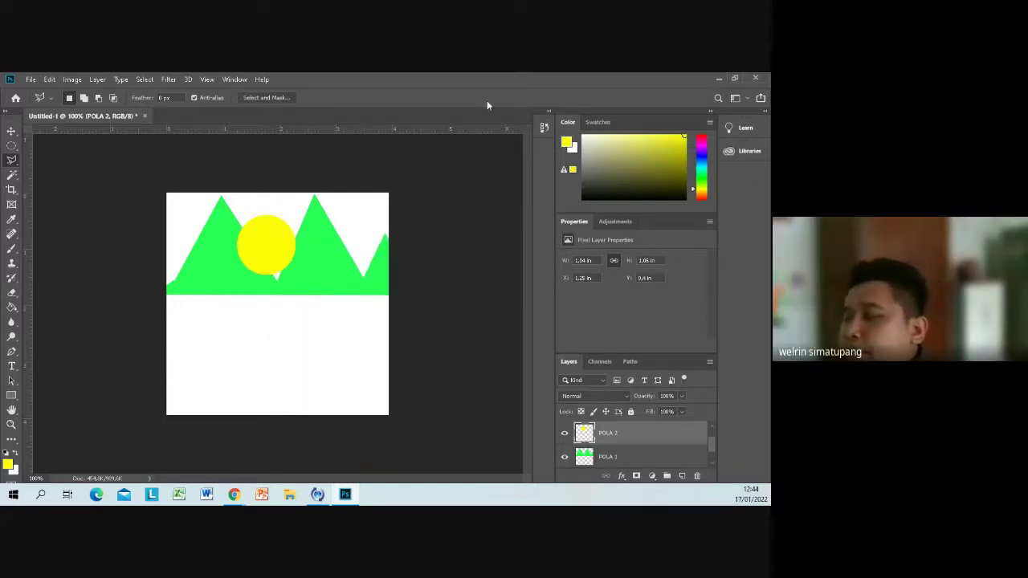
Make POLA 3 the active layer and switch to the freehand Lasso tool.
scroll(675, 451, "up", 1)
left_click(640, 436)
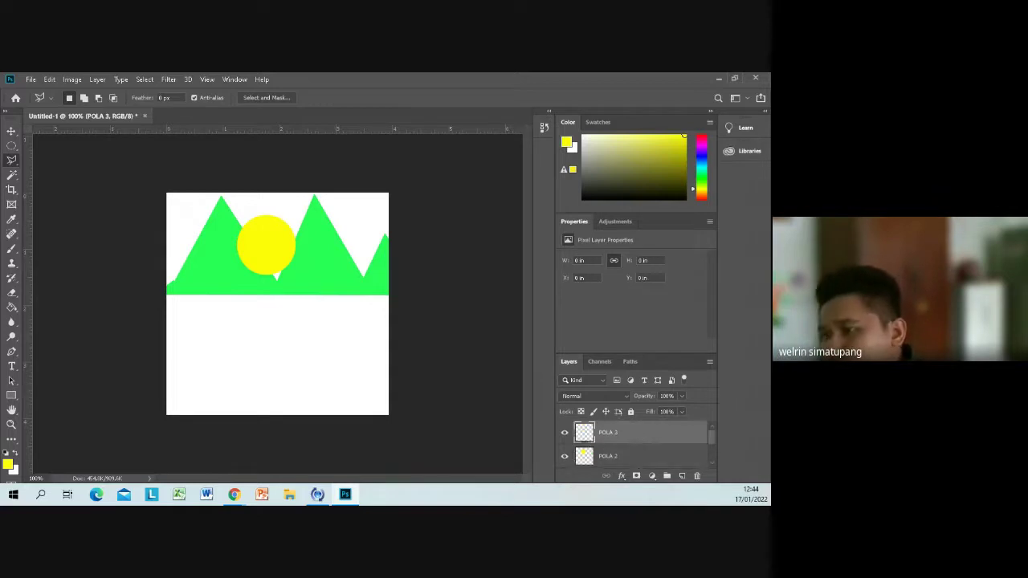
left_click(13, 163)
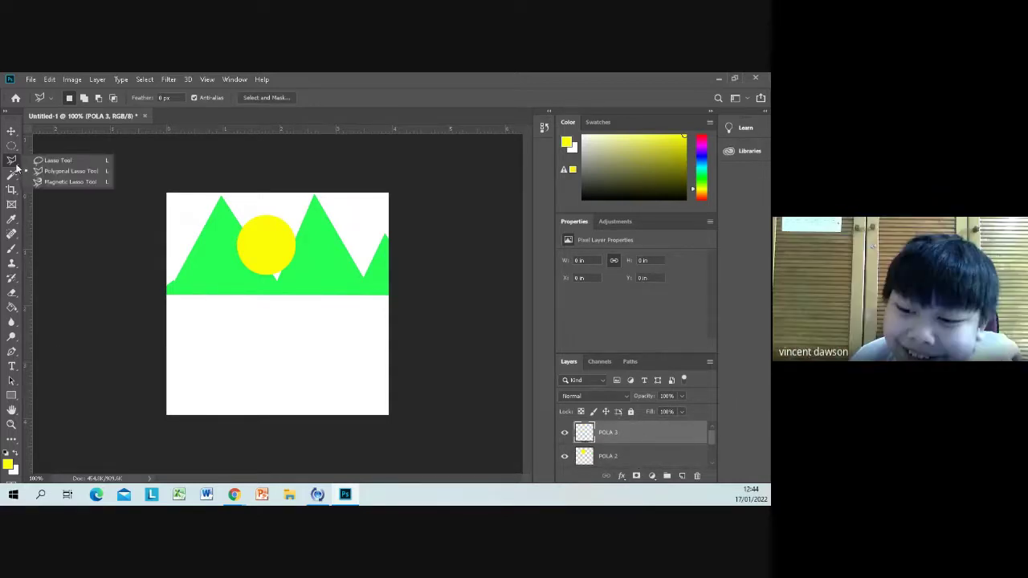
left_click(62, 162)
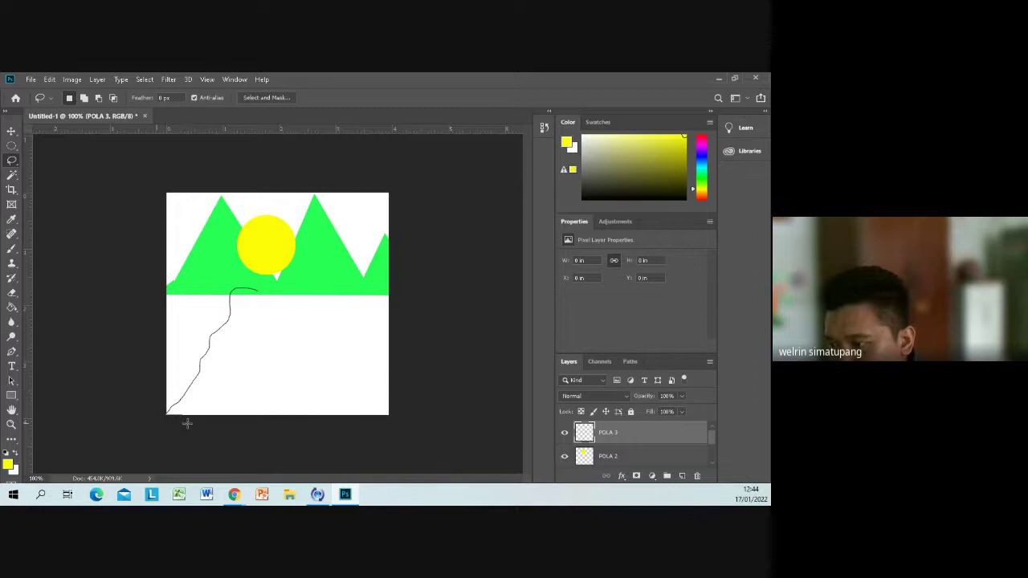
left_click_drag(186, 423, 256, 429)
left_click_drag(311, 295, 311, 298)
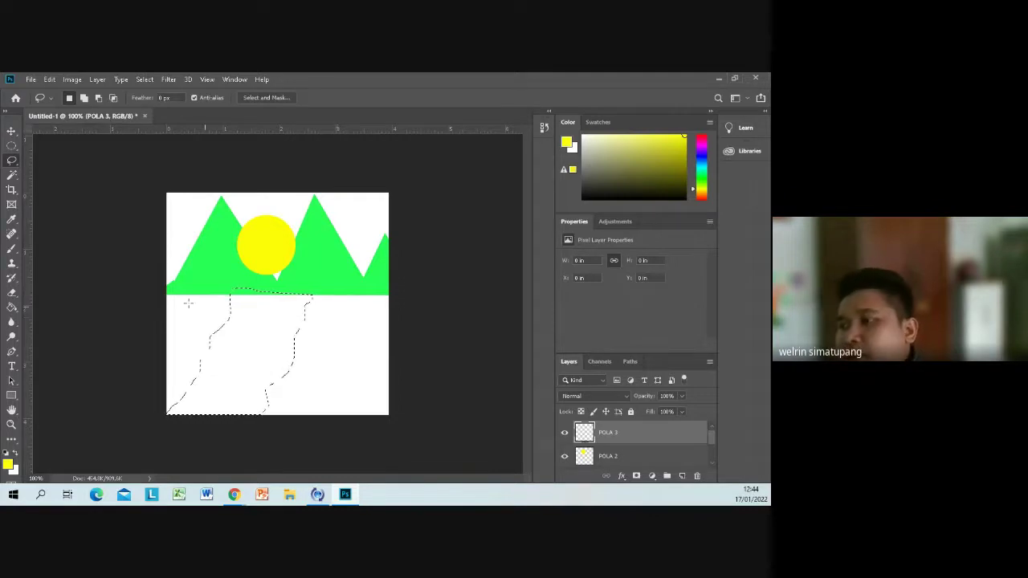
key("ctrl+d")
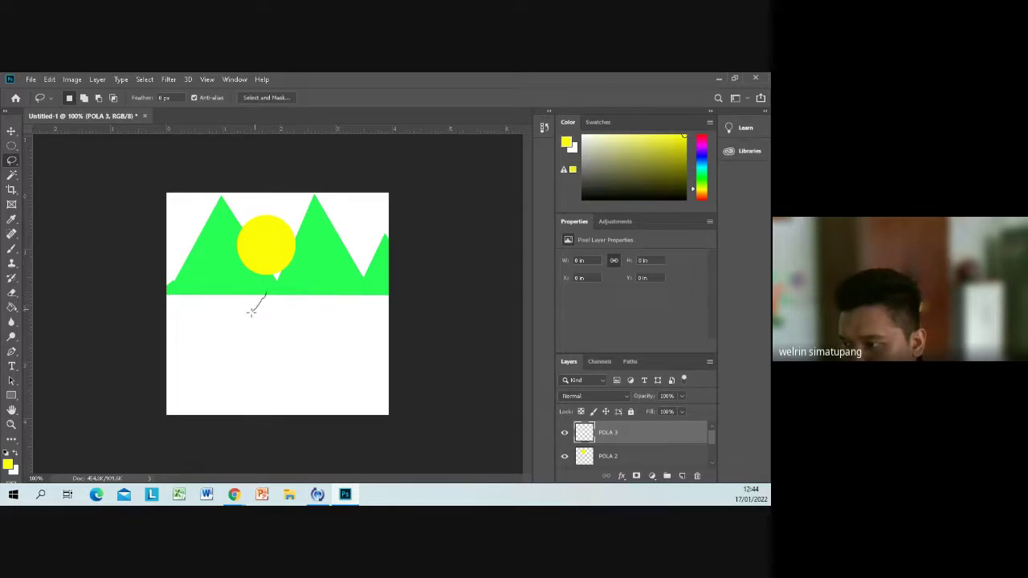
Draw a freehand river selection about 2.25 in wide, widening from the mountains' base beneath the sun to the canvas's lower-left edge.
left_click_drag(238, 327, 221, 345)
left_click_drag(161, 419, 291, 412)
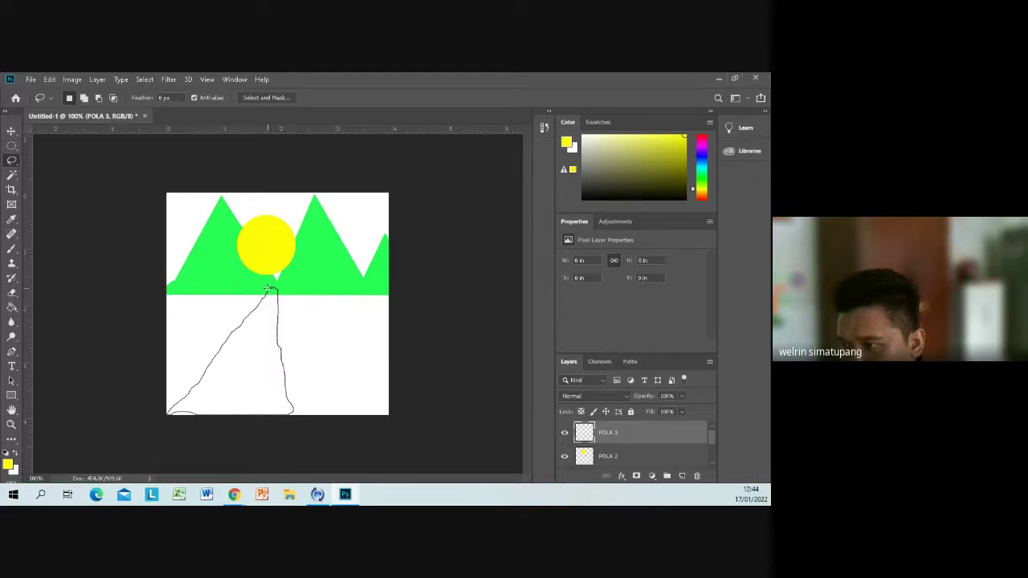
left_click_drag(271, 289, 272, 290)
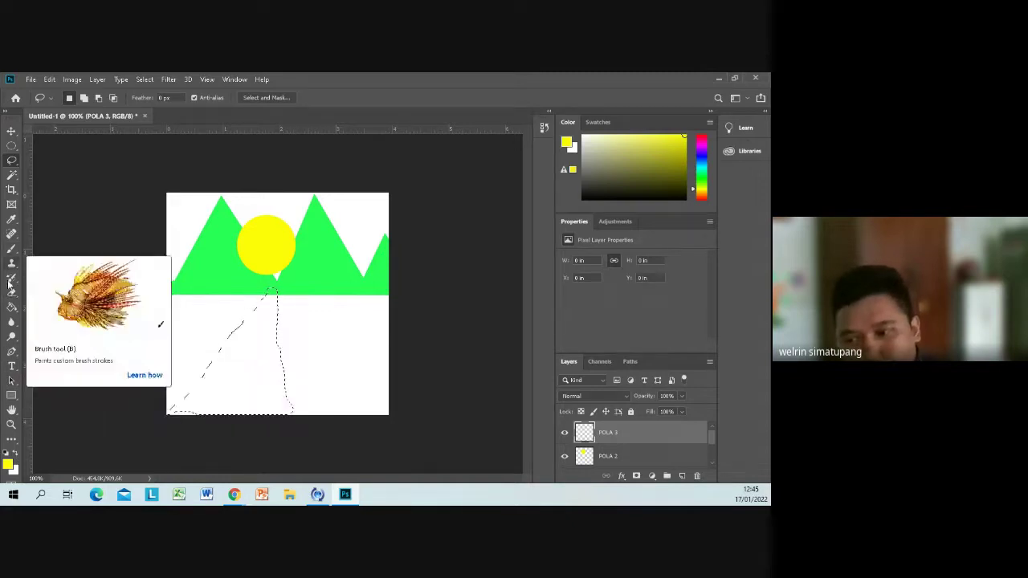
Fill the river selection on POLA 3 with light cyan #90fffb using the Paint Bucket tool.
left_click(12, 308)
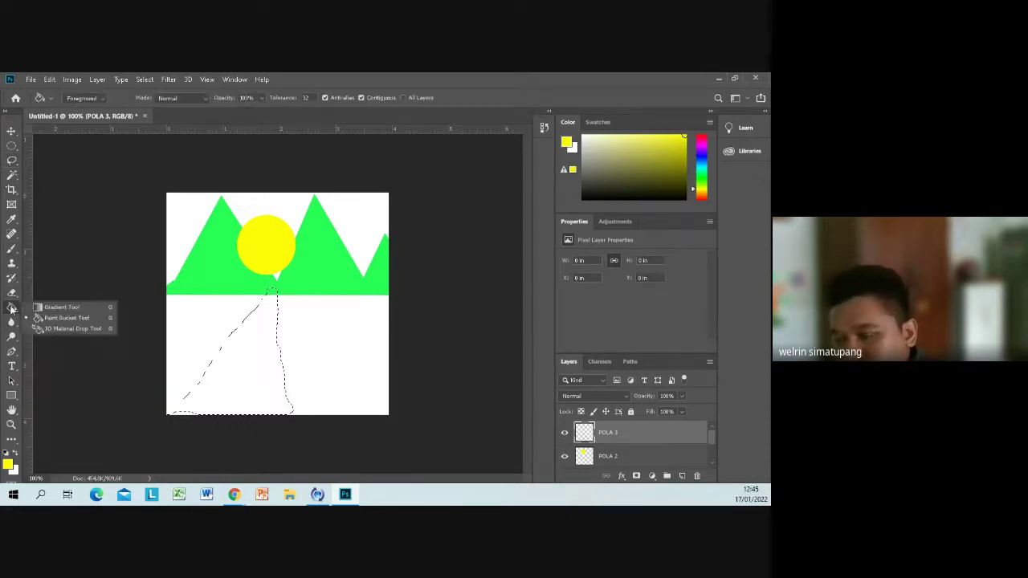
left_click(44, 319)
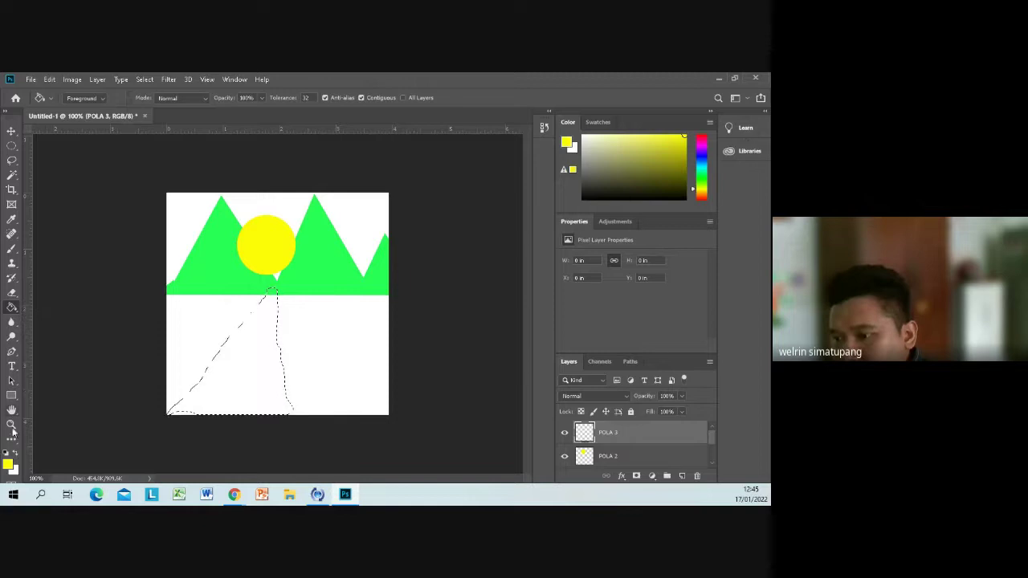
left_click(7, 464)
mouse_move(228, 299)
left_mouse_down()
mouse_move(228, 287)
mouse_move(227, 301)
left_mouse_up()
left_click(179, 230)
mouse_move(179, 230)
left_mouse_down()
mouse_move(94, 234)
mouse_move(116, 256)
mouse_move(135, 230)
mouse_move(154, 234)
mouse_move(116, 238)
mouse_move(174, 229)
mouse_move(131, 231)
left_mouse_up()
left_click(230, 305)
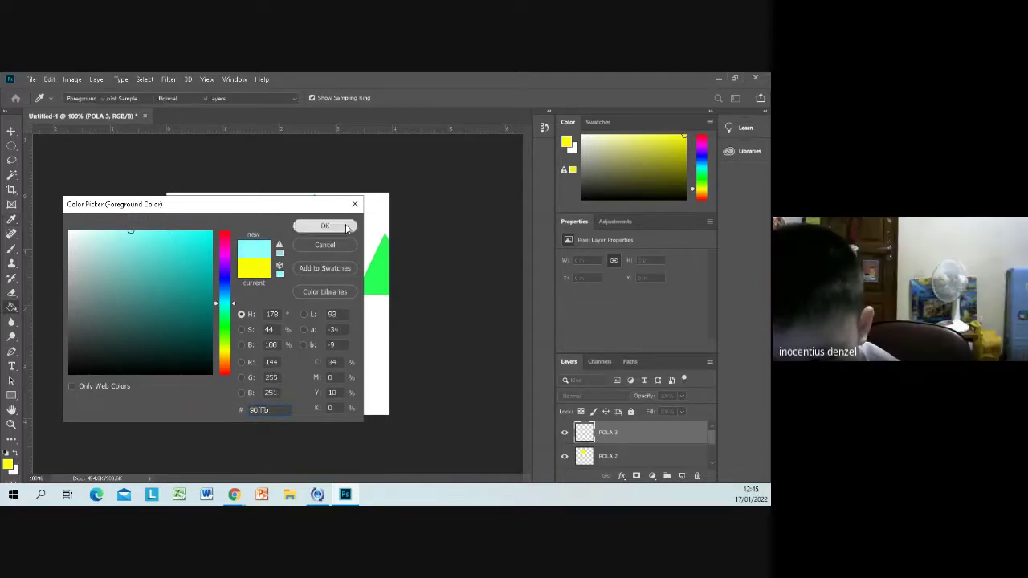
left_click(325, 226)
key("g")
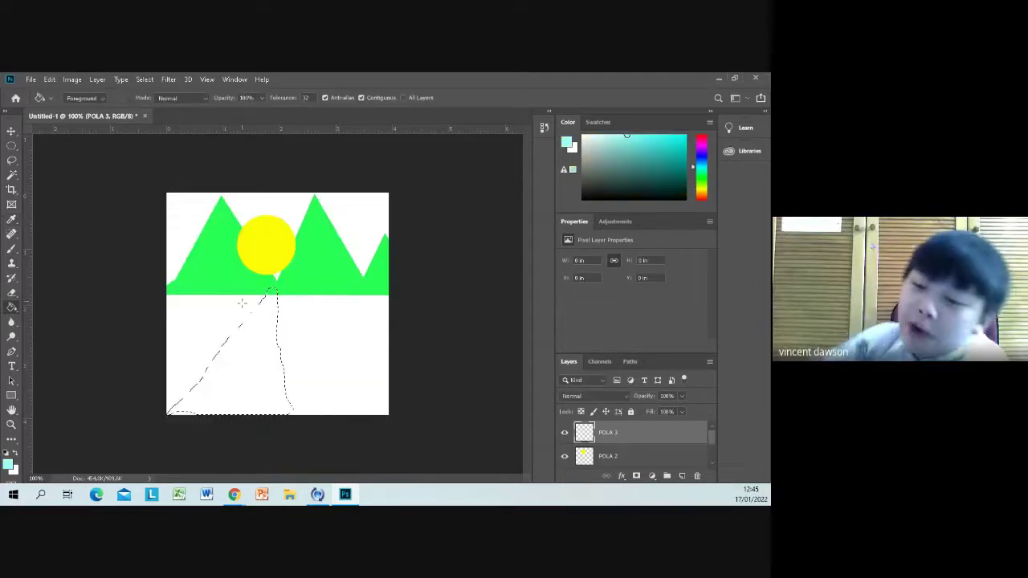
left_click(242, 353)
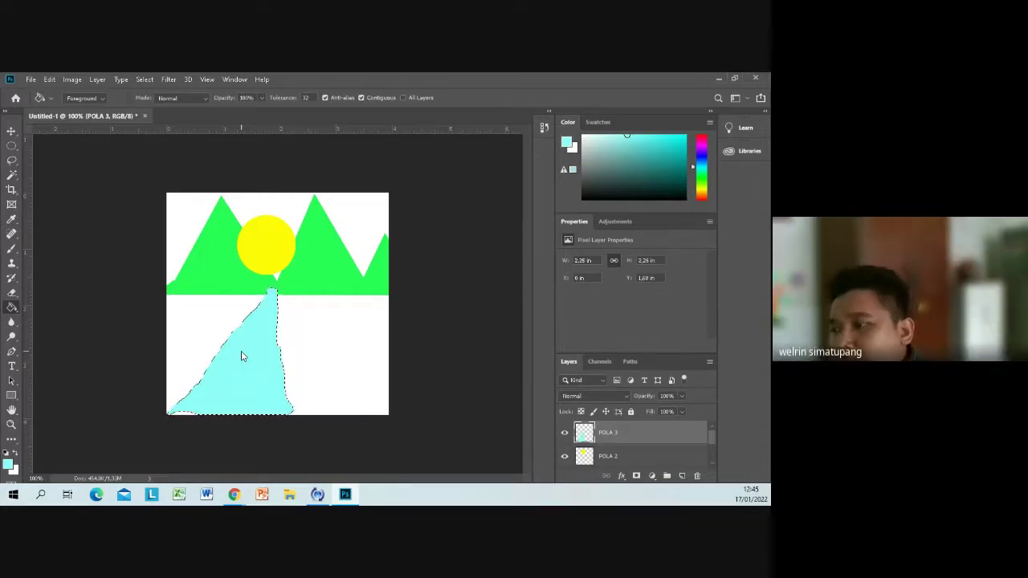
Switch back to the Lasso tool and deselect the cyan river.
left_click(12, 161)
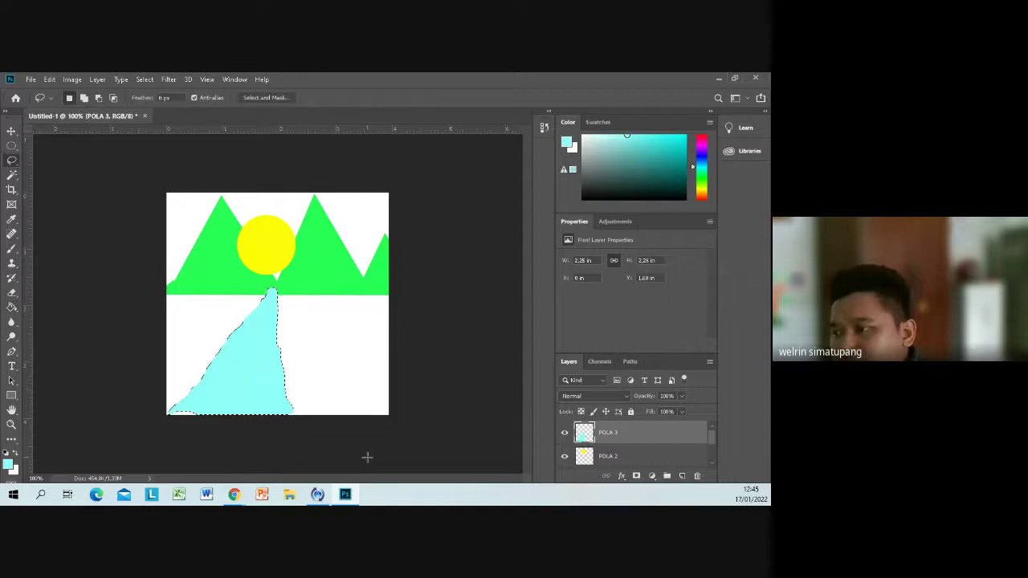
right_click(257, 380)
left_click(319, 182)
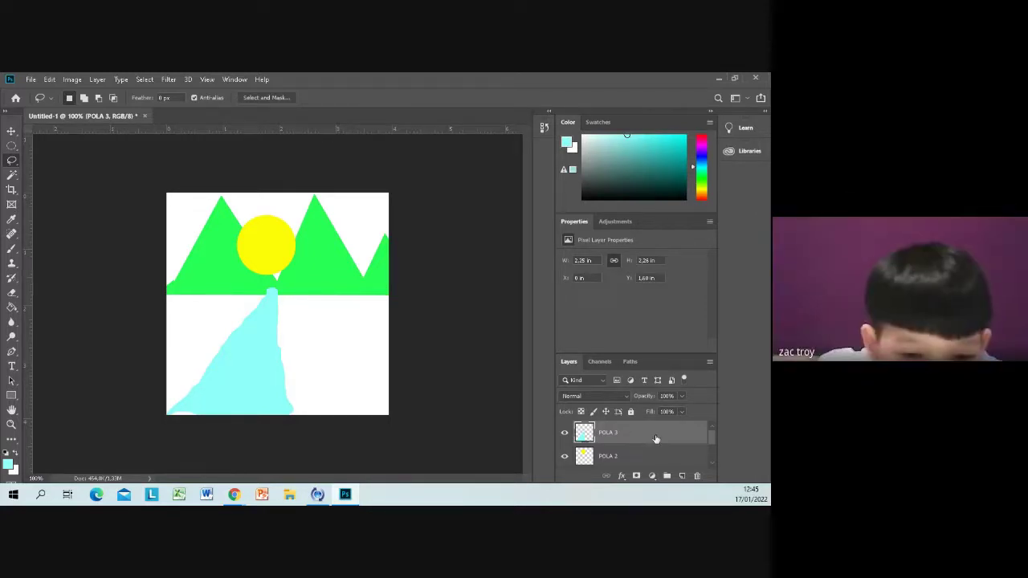
Add a new layer above POLA 3 and name it hiasan.
left_click(682, 476)
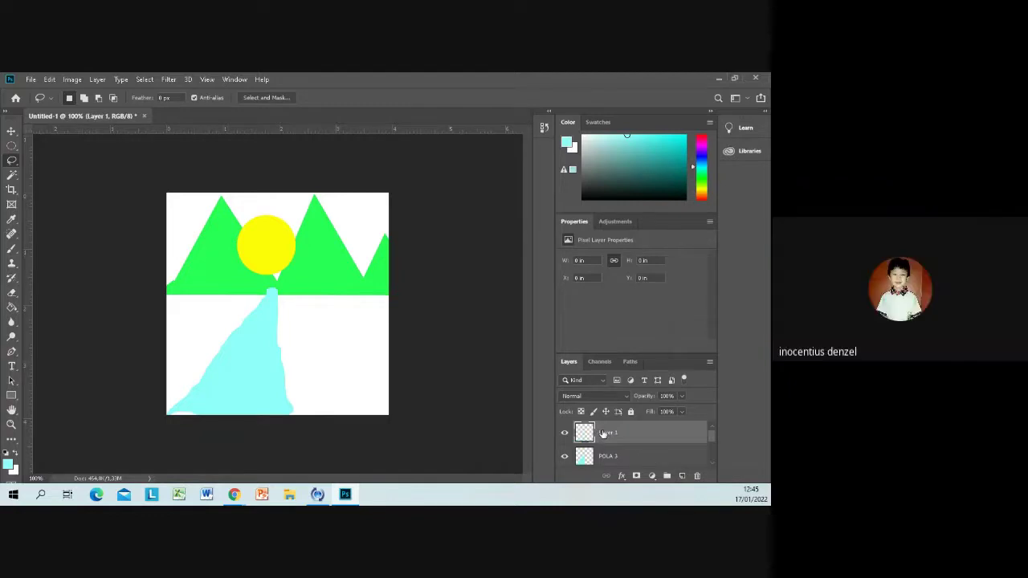
double_click(604, 433)
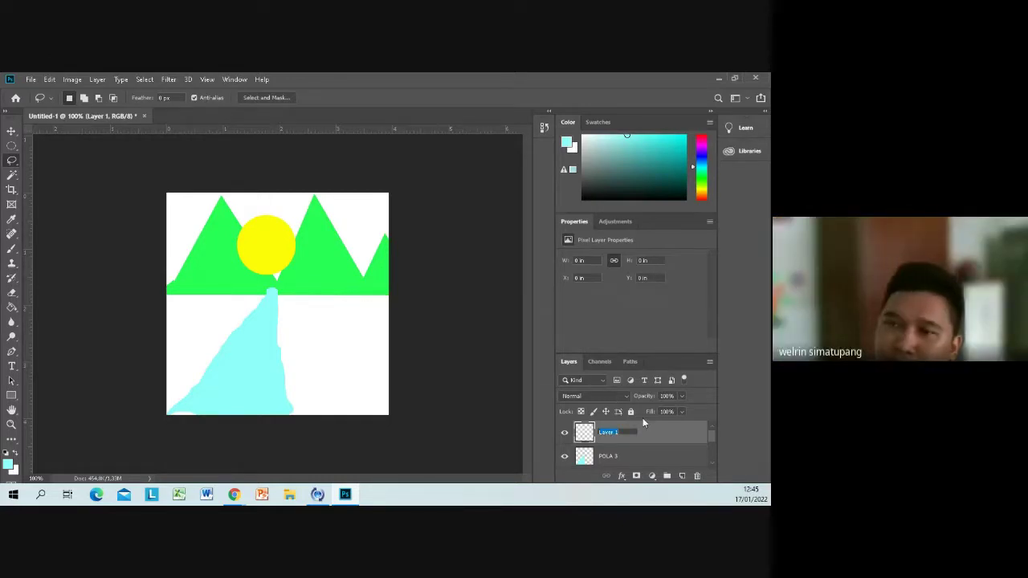
type("hUTAN")
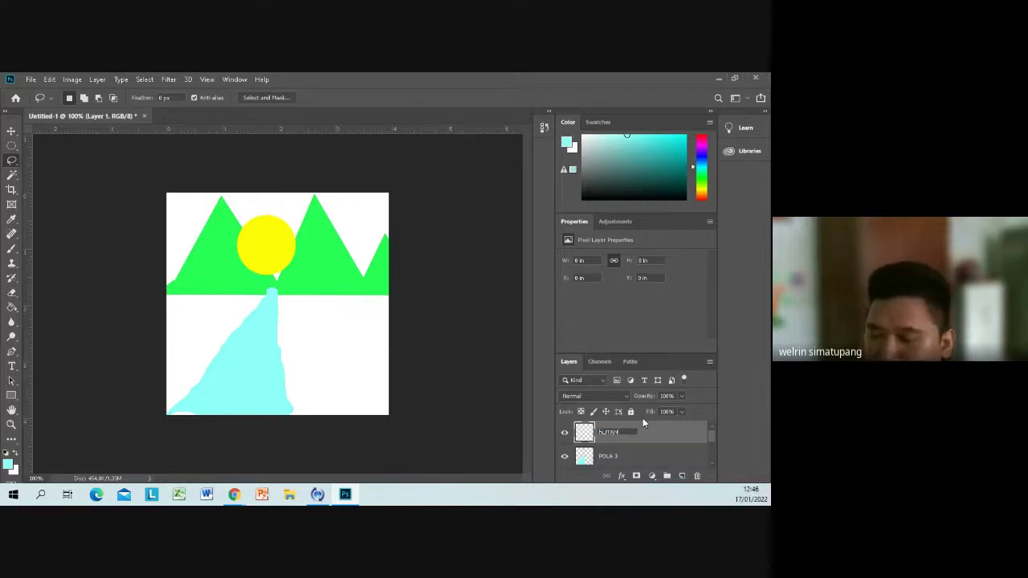
type("hiasan")
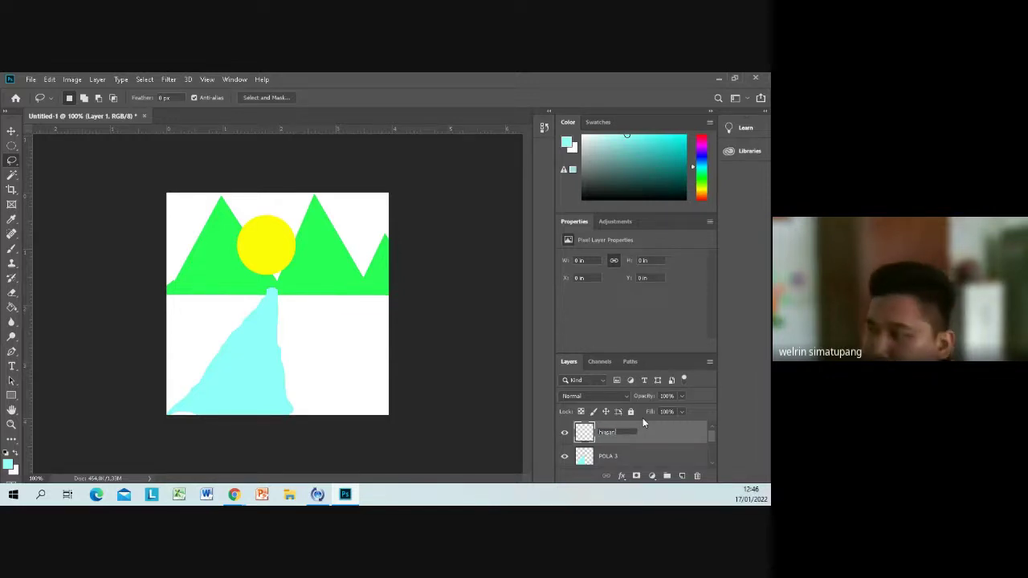
key("Return")
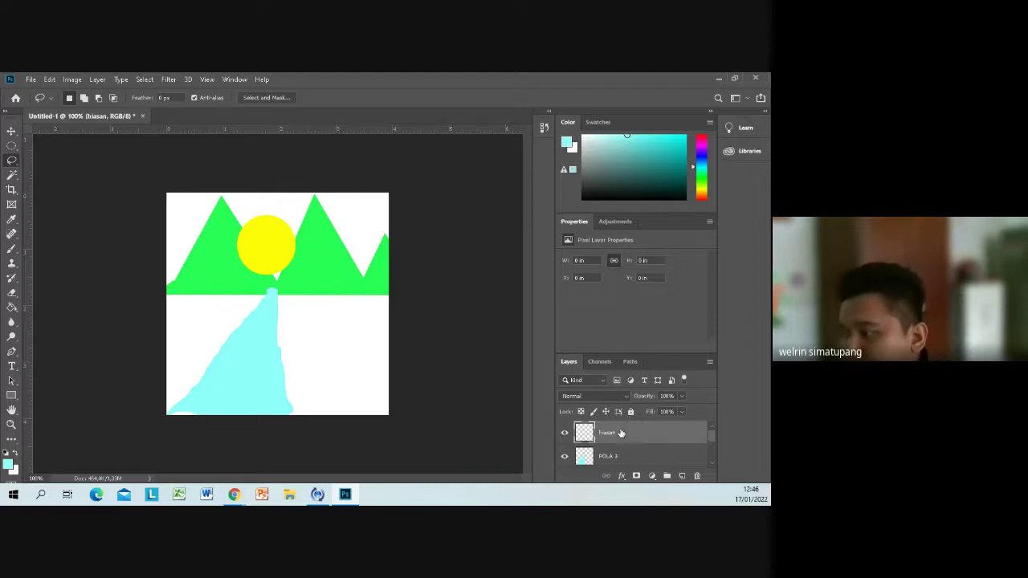
With the Polygonal Lasso tool, outline a four-sided area from the river's right bank past the canvas's right edge, below the mountains.
left_click(13, 164)
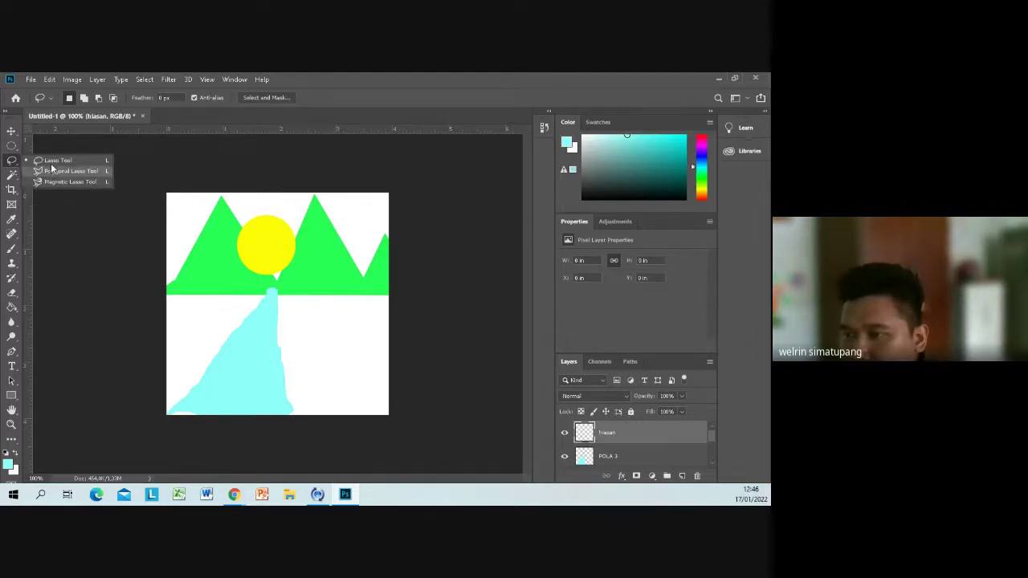
left_click(53, 162)
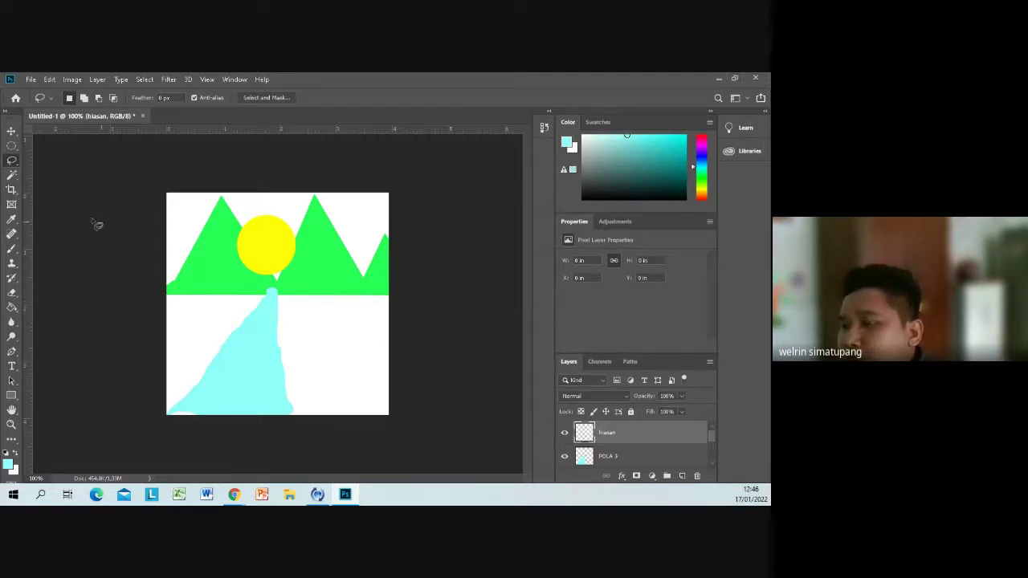
right_click(13, 162)
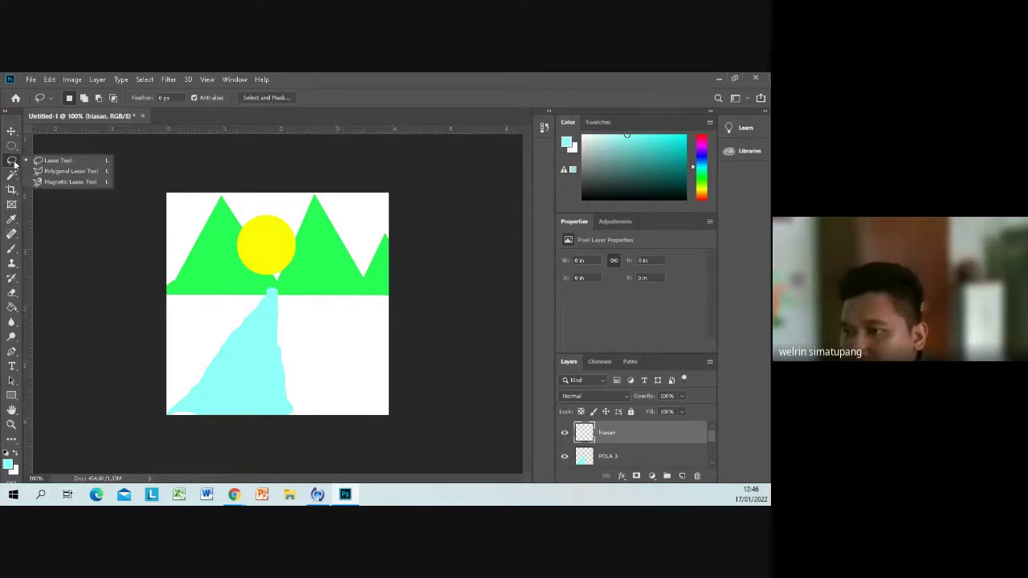
left_click(71, 171)
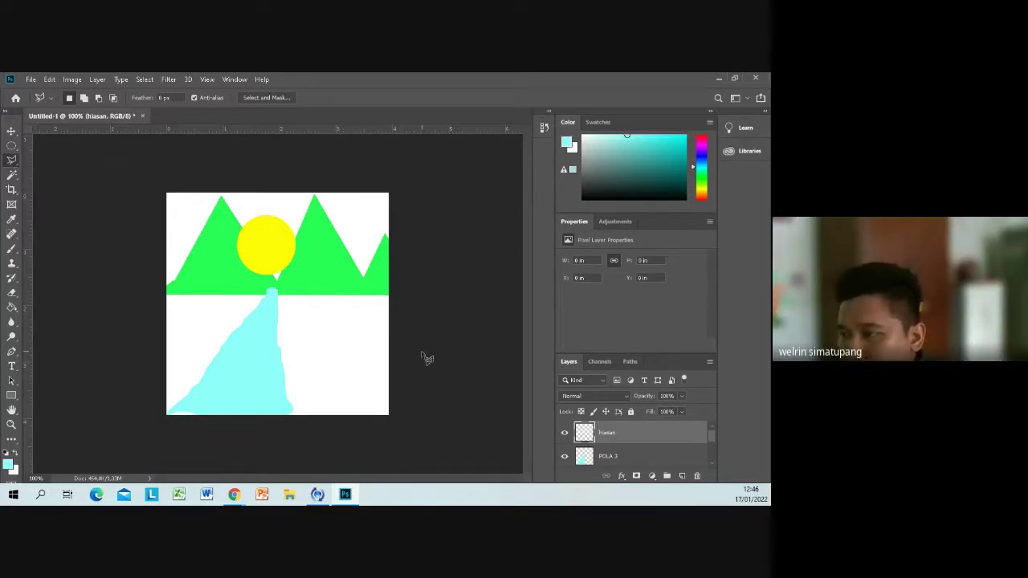
left_click(277, 295)
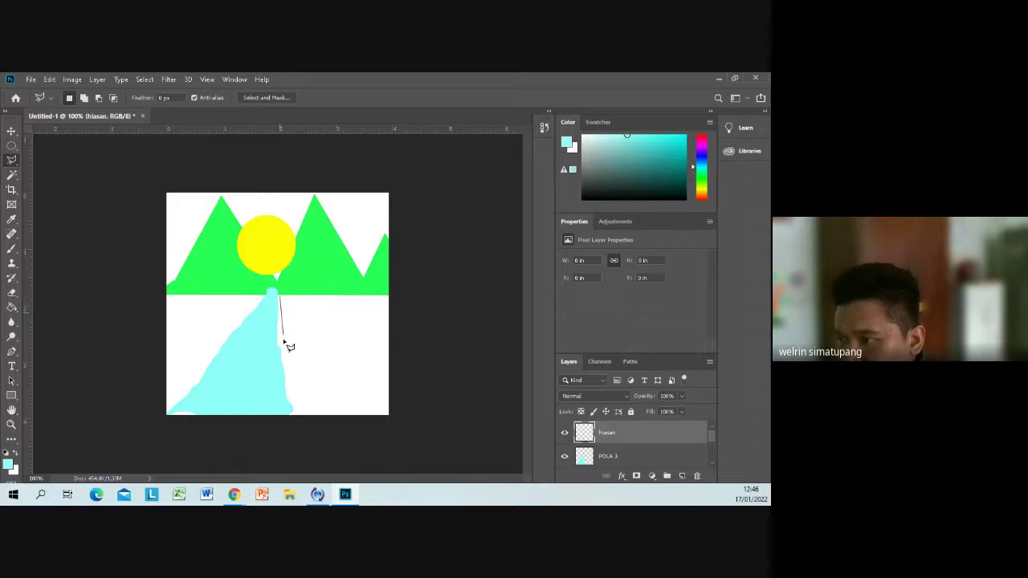
left_click(297, 416)
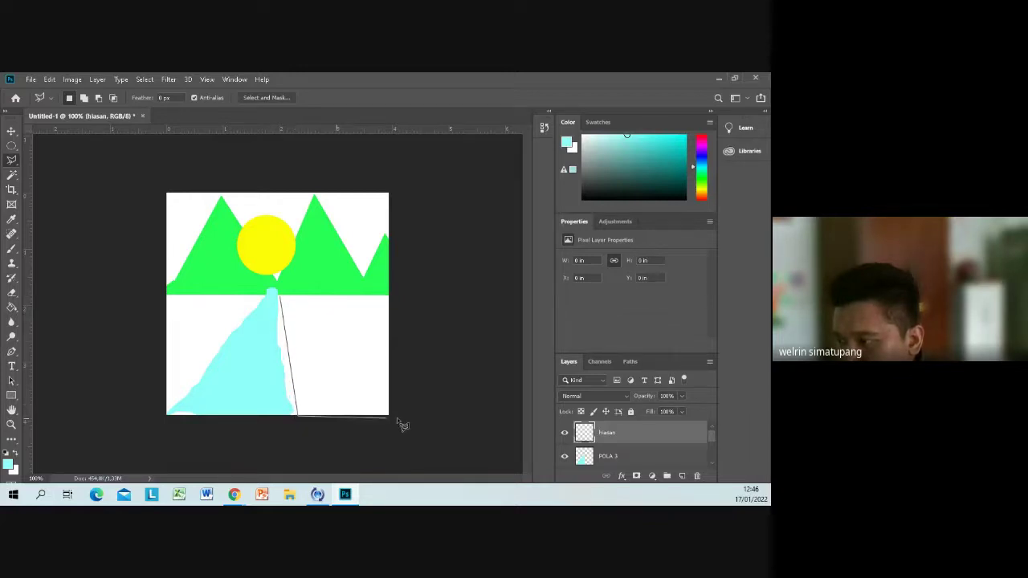
left_click(402, 295)
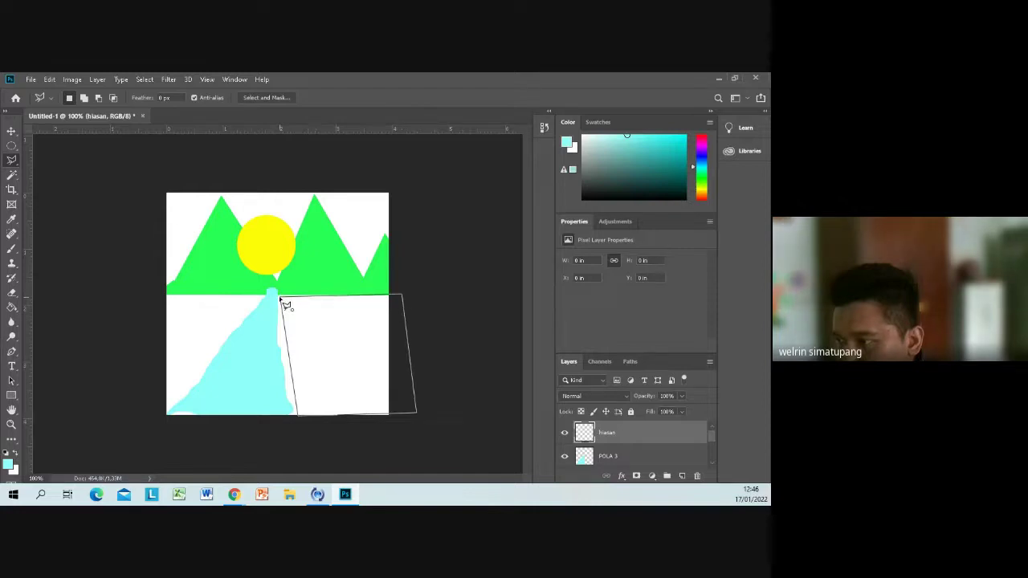
left_click(281, 299)
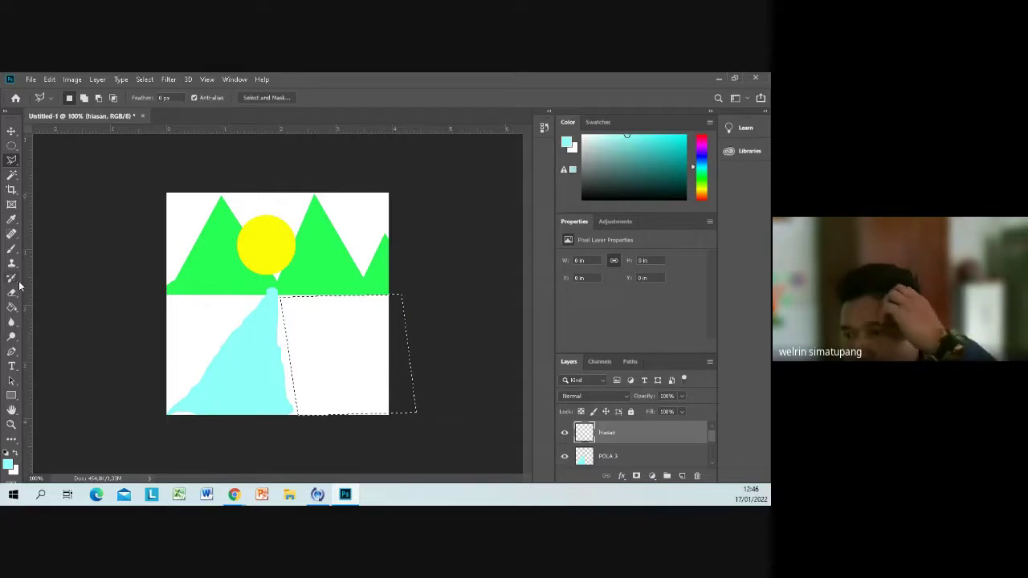
Fill the four-sided selection on the hiasan layer with muted grey-green #6d8a72 using the Paint Bucket tool.
left_click(12, 307)
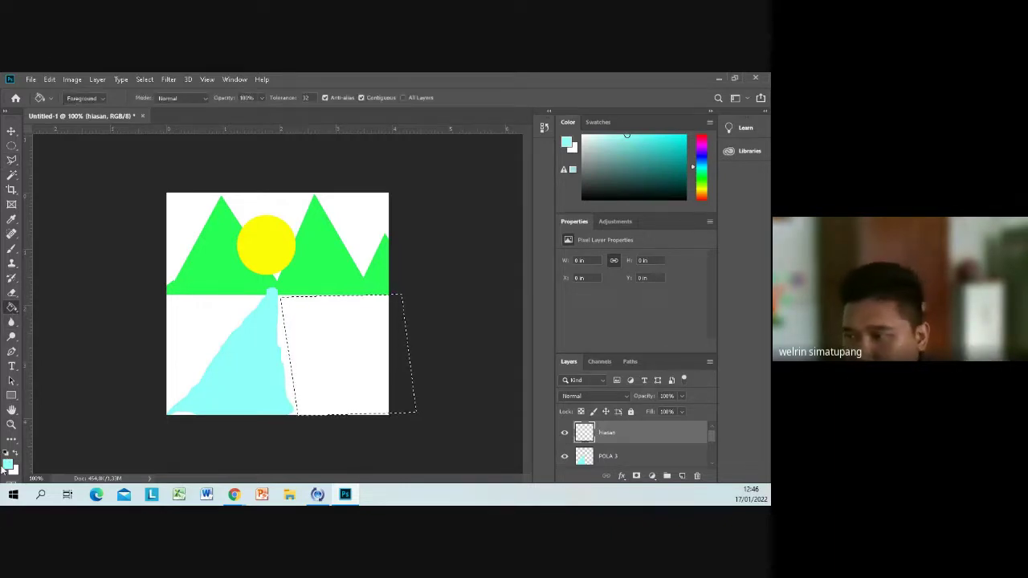
left_click(9, 463)
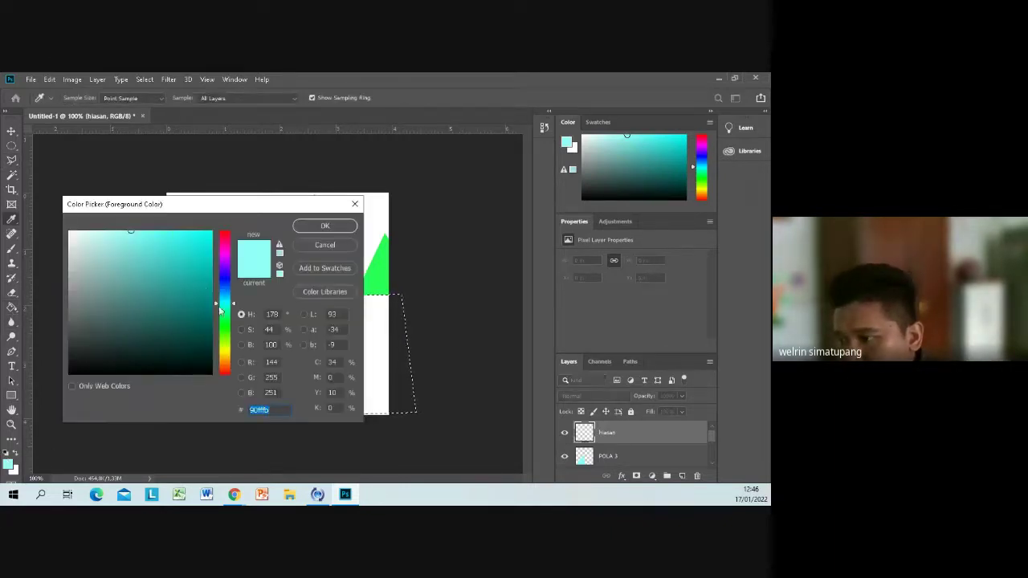
mouse_move(231, 316)
left_mouse_down()
mouse_move(230, 286)
mouse_move(231, 322)
left_mouse_up()
left_click(87, 342)
left_click(119, 254)
left_click_drag(164, 298, 94, 295)
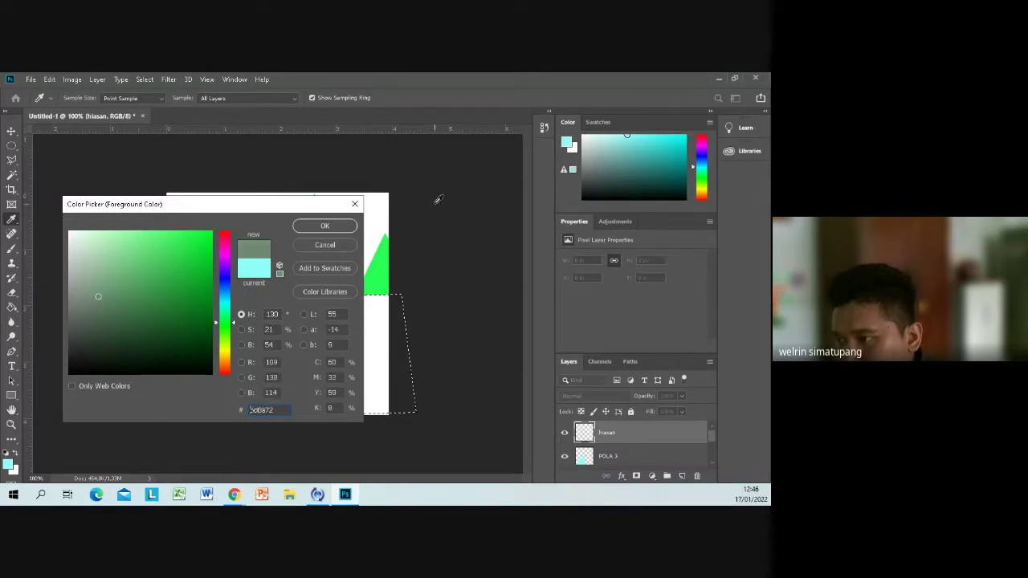
left_click(322, 227)
left_click(310, 331)
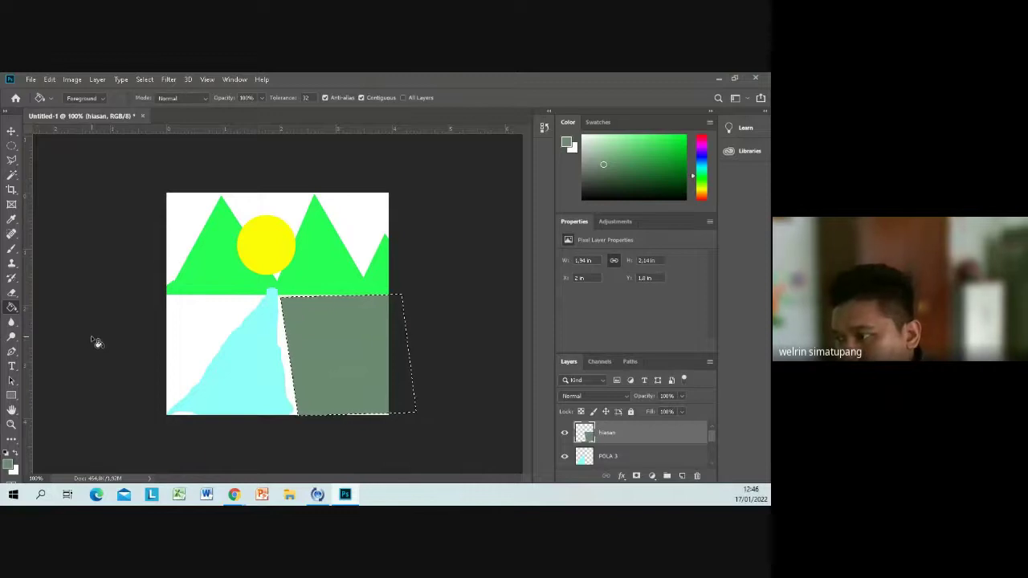
Add a new layer above hiasan and deselect the outline around the grey-green block.
left_click(682, 476)
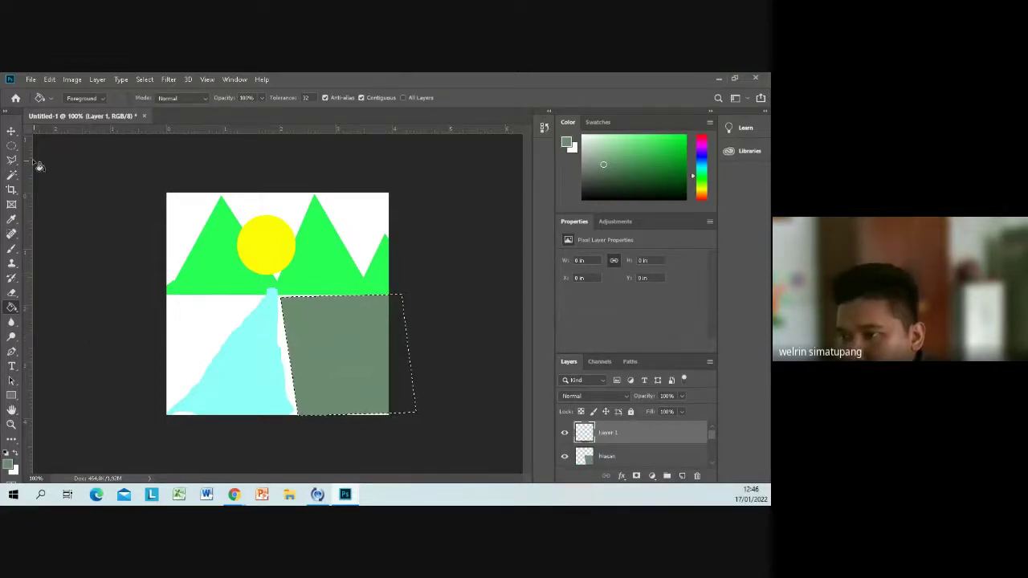
left_click(12, 160)
right_click(347, 361)
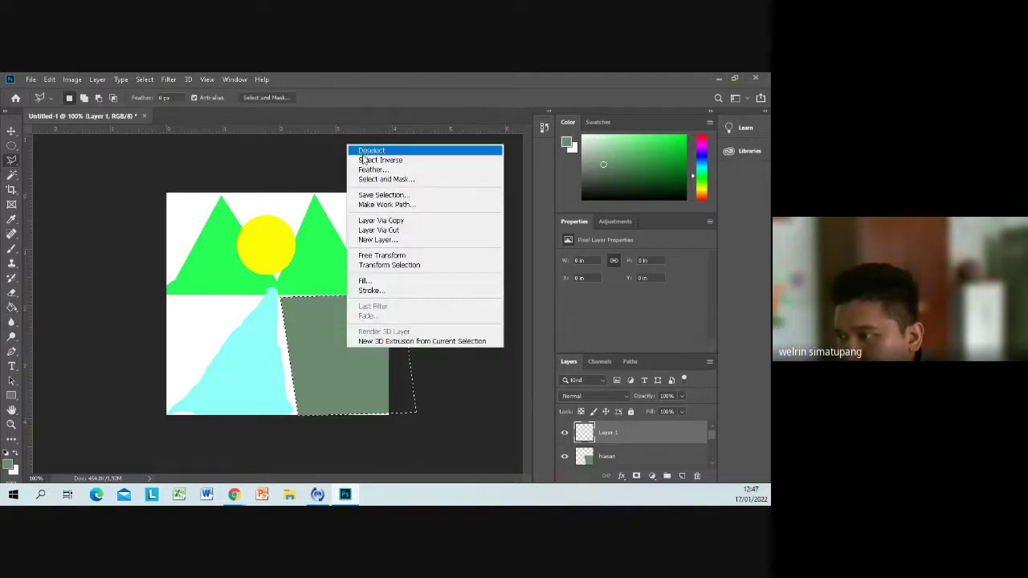
left_click(357, 150)
left_click(429, 231)
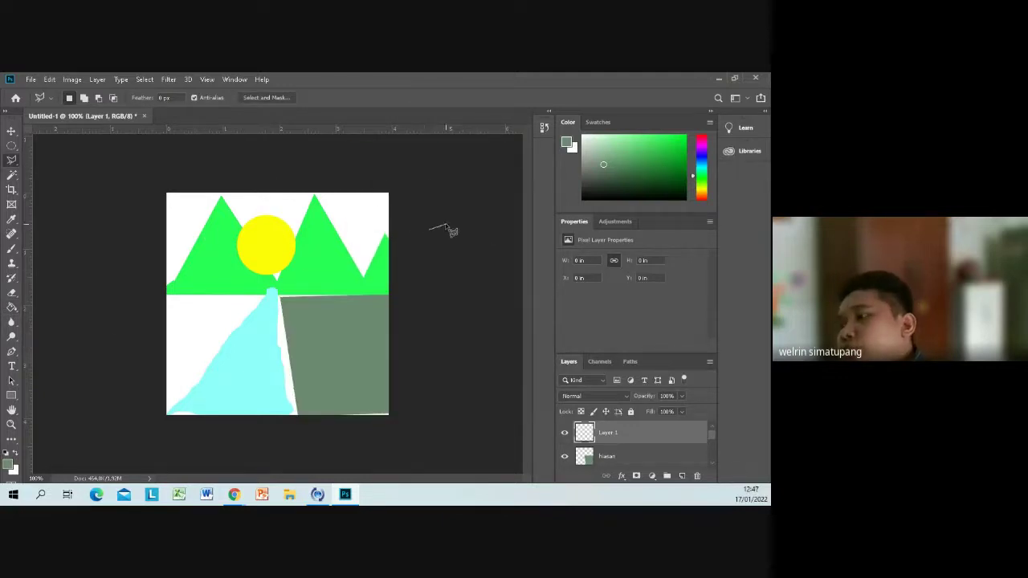
double_click(447, 224)
left_click(351, 235)
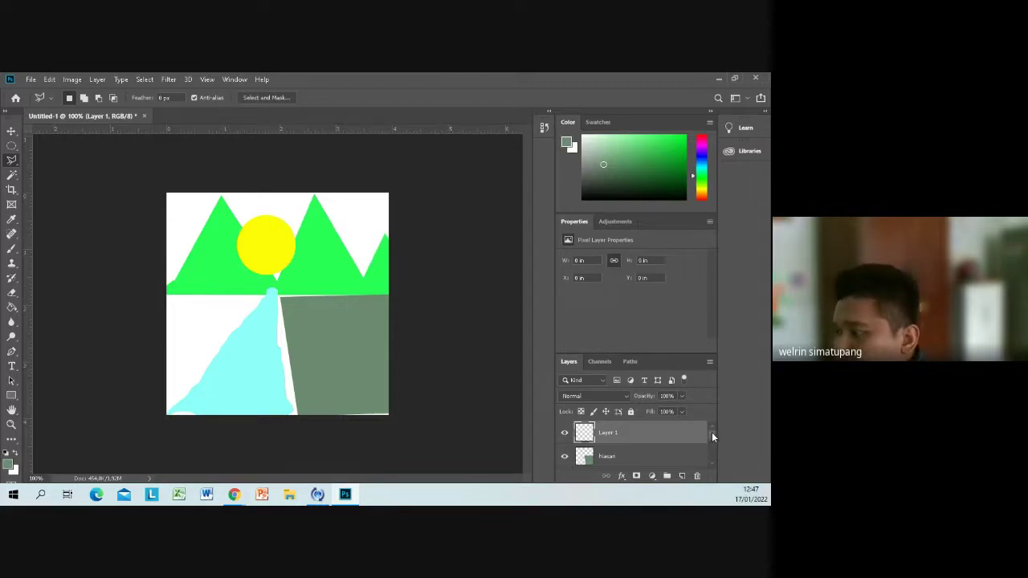
With the Move tool active, reorder the POLA 1 mountain layer directly above POLA 2 so the mountains overlap the sun.
left_click_drag(713, 438, 715, 457)
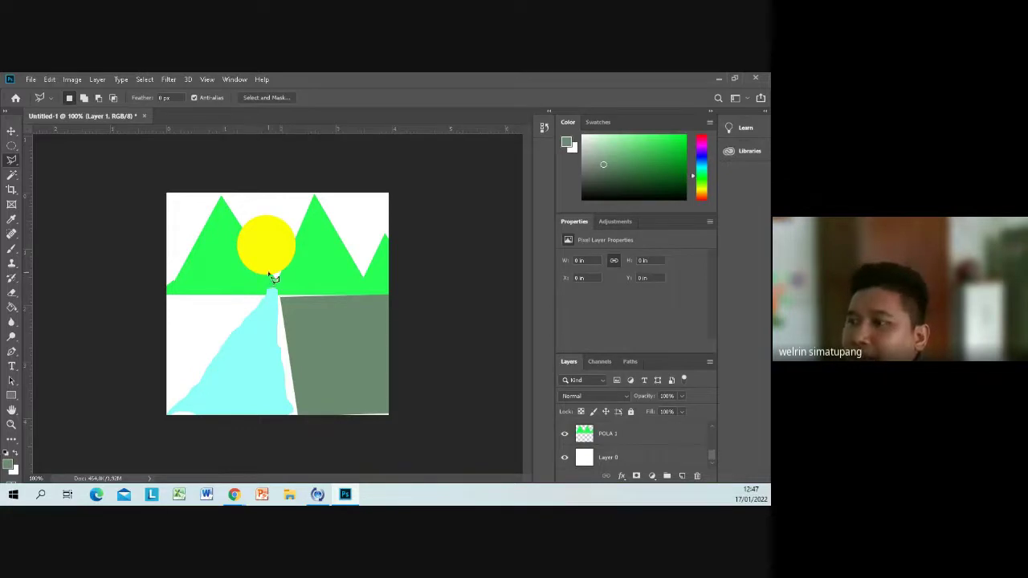
left_click(11, 131)
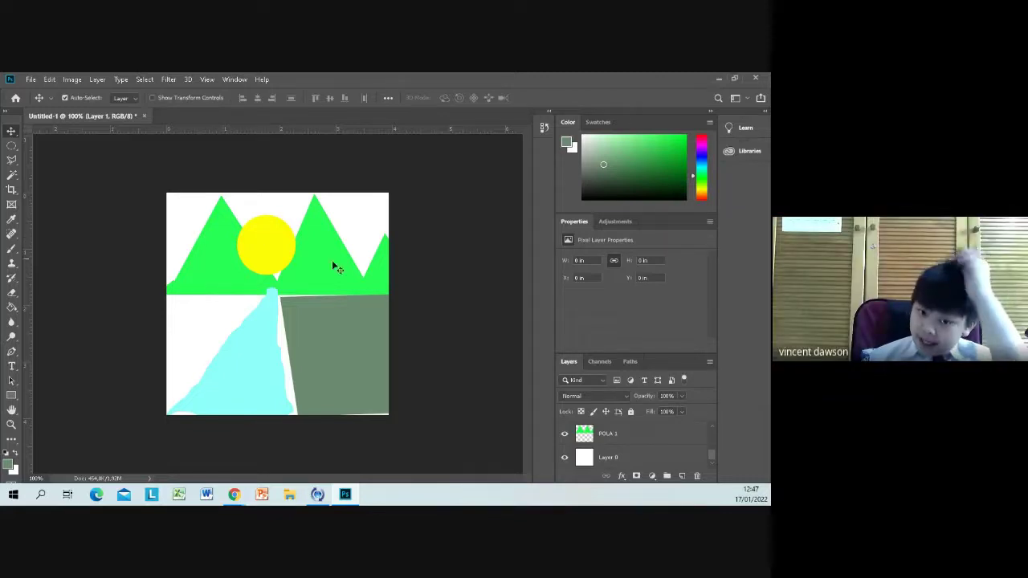
left_click(713, 433)
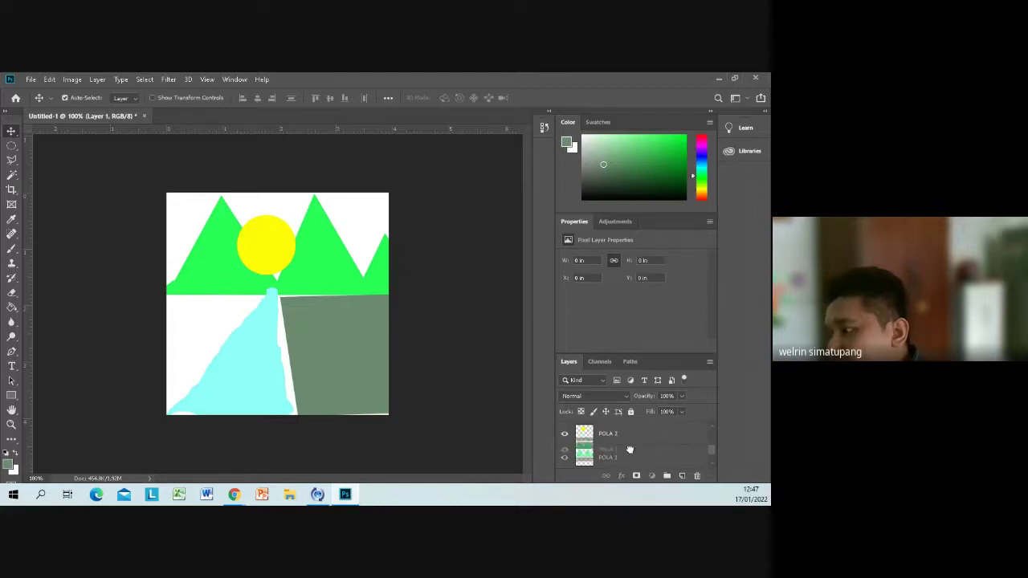
left_click(631, 436)
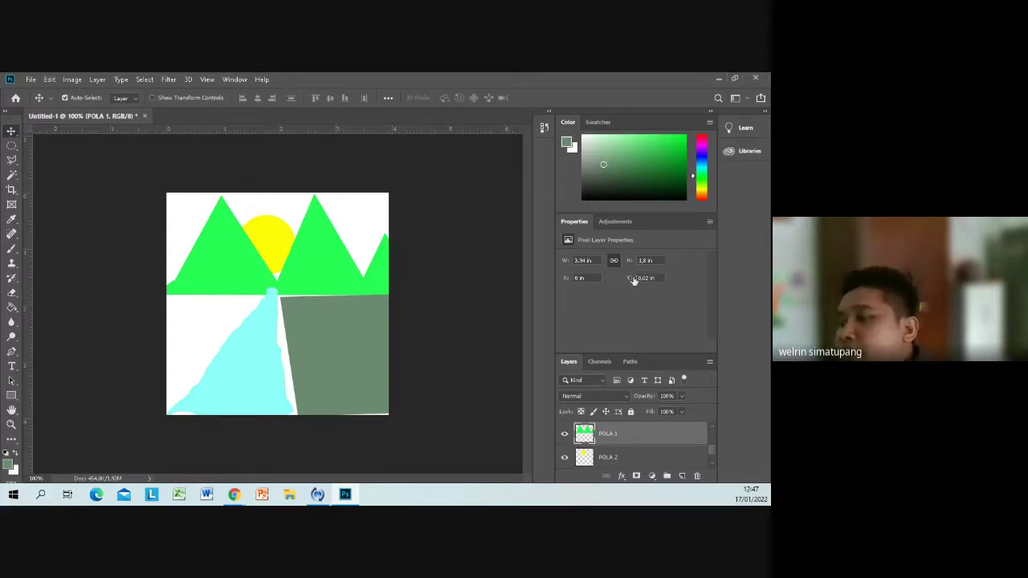
Reorder the POLA 3 river layer to sit between POLA 1 and POLA 2, behind the mountains.
scroll(714, 427, "up", 1)
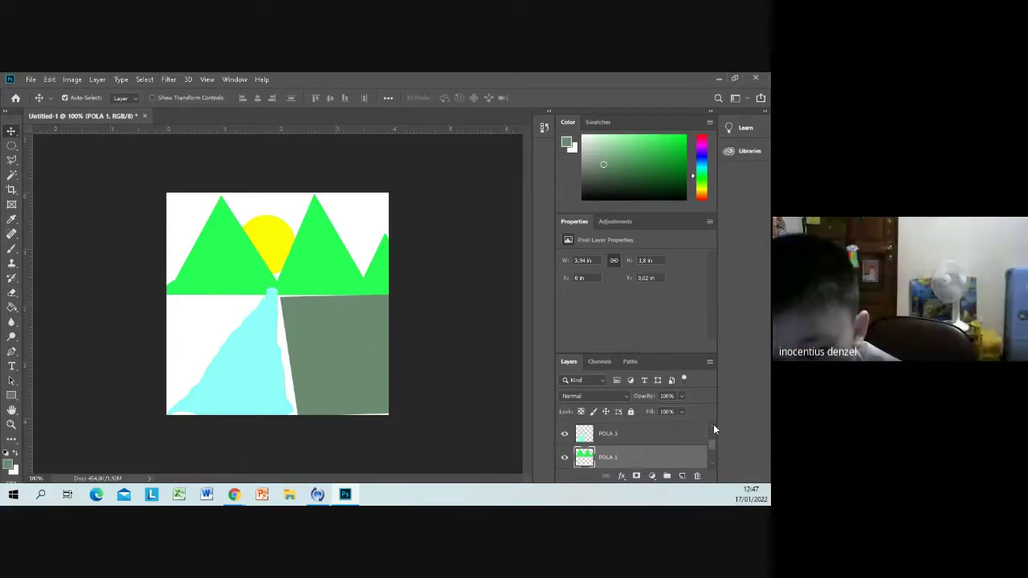
left_click(645, 436)
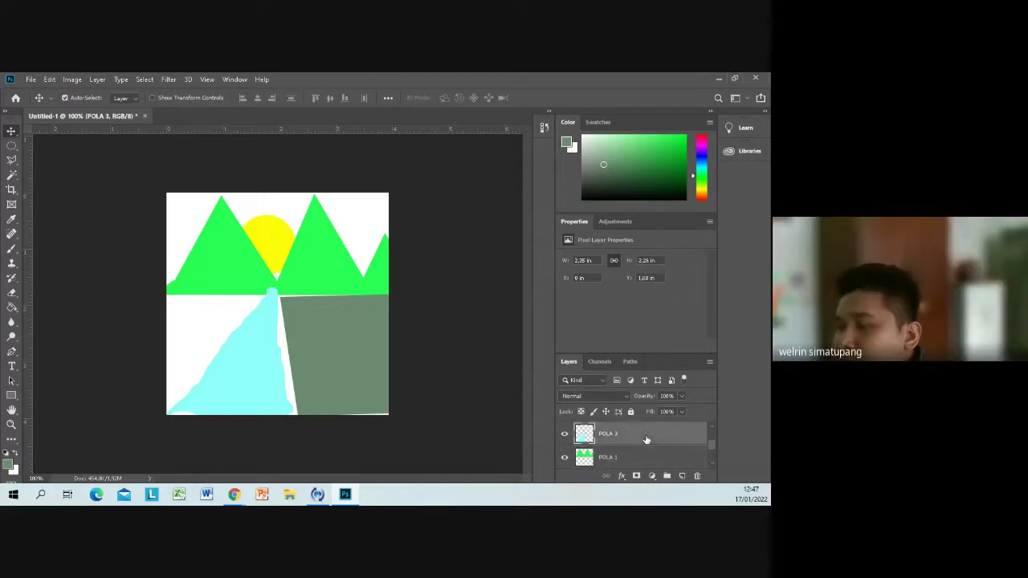
left_click_drag(647, 438, 652, 472)
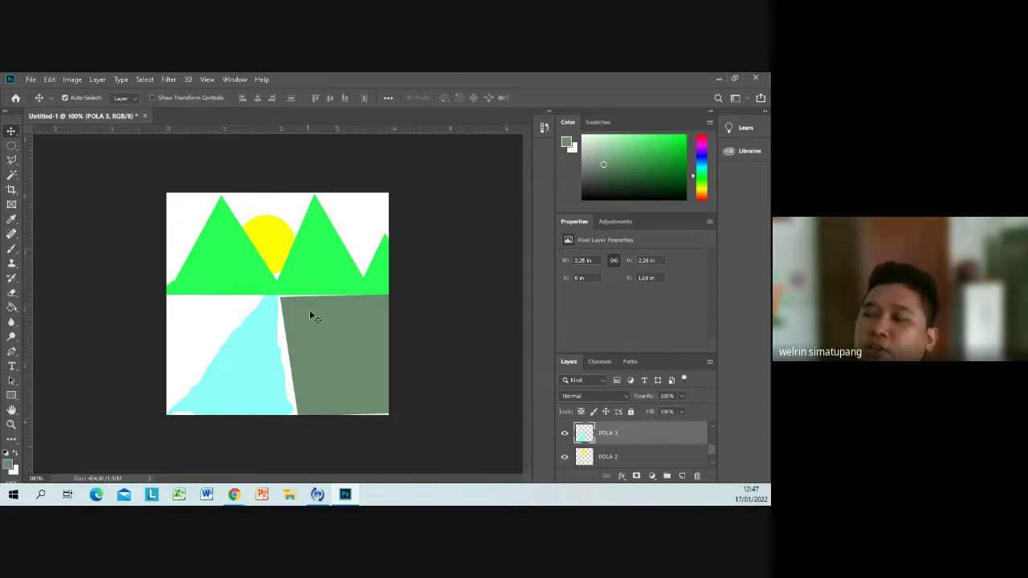
Select the hiasan layer and shift its grey-green block slightly up and left, to about X 1.97 in, Y 1.74 in.
scroll(626, 446, "up", 3)
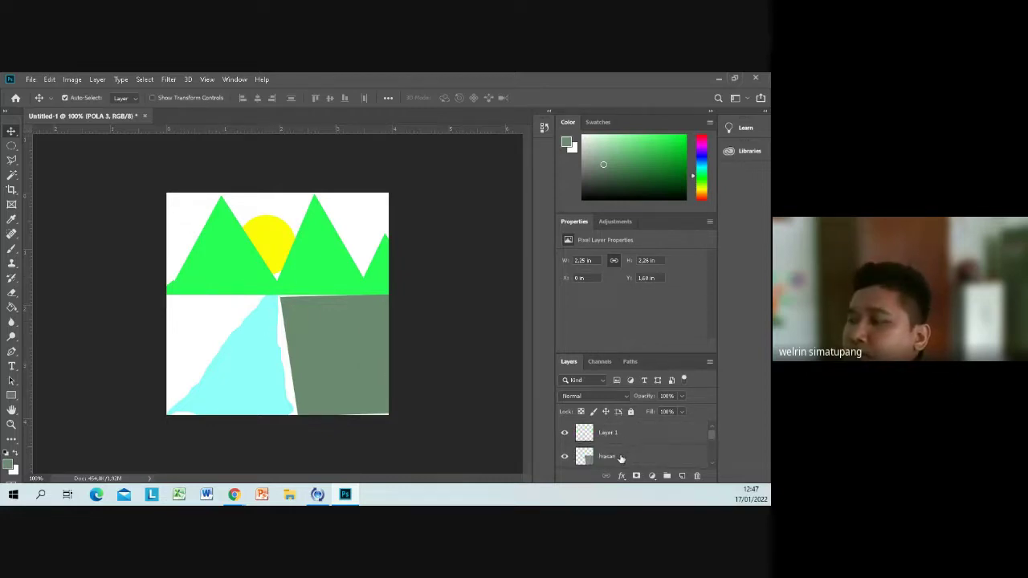
left_click(620, 458)
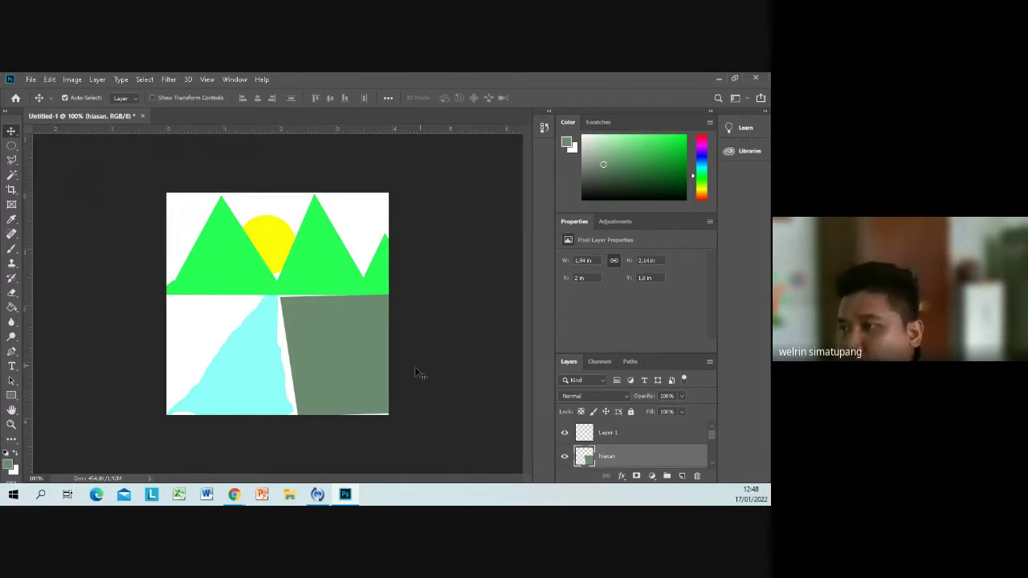
mouse_move(374, 374)
left_mouse_down()
mouse_move(379, 349)
mouse_move(363, 367)
left_mouse_up()
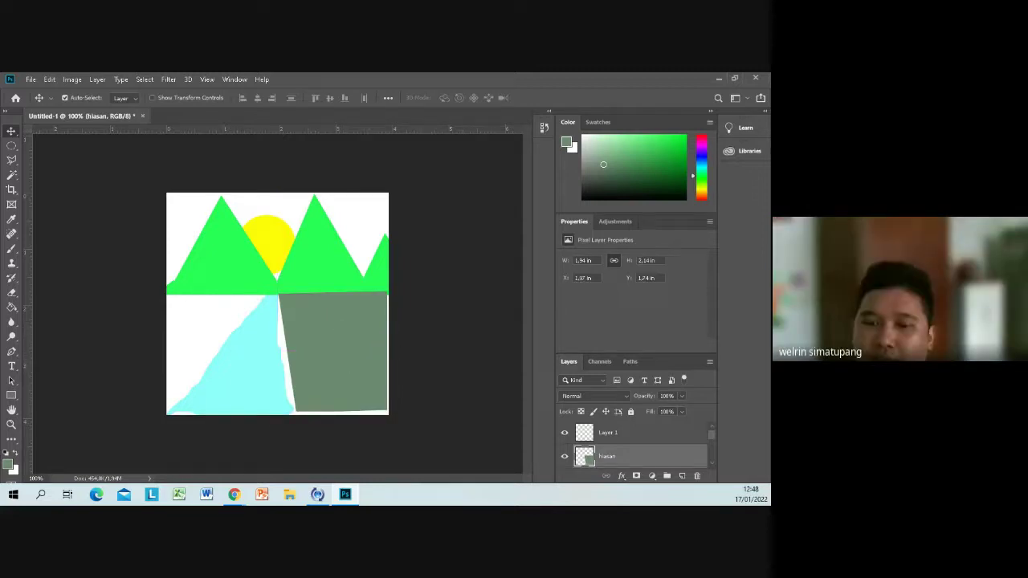